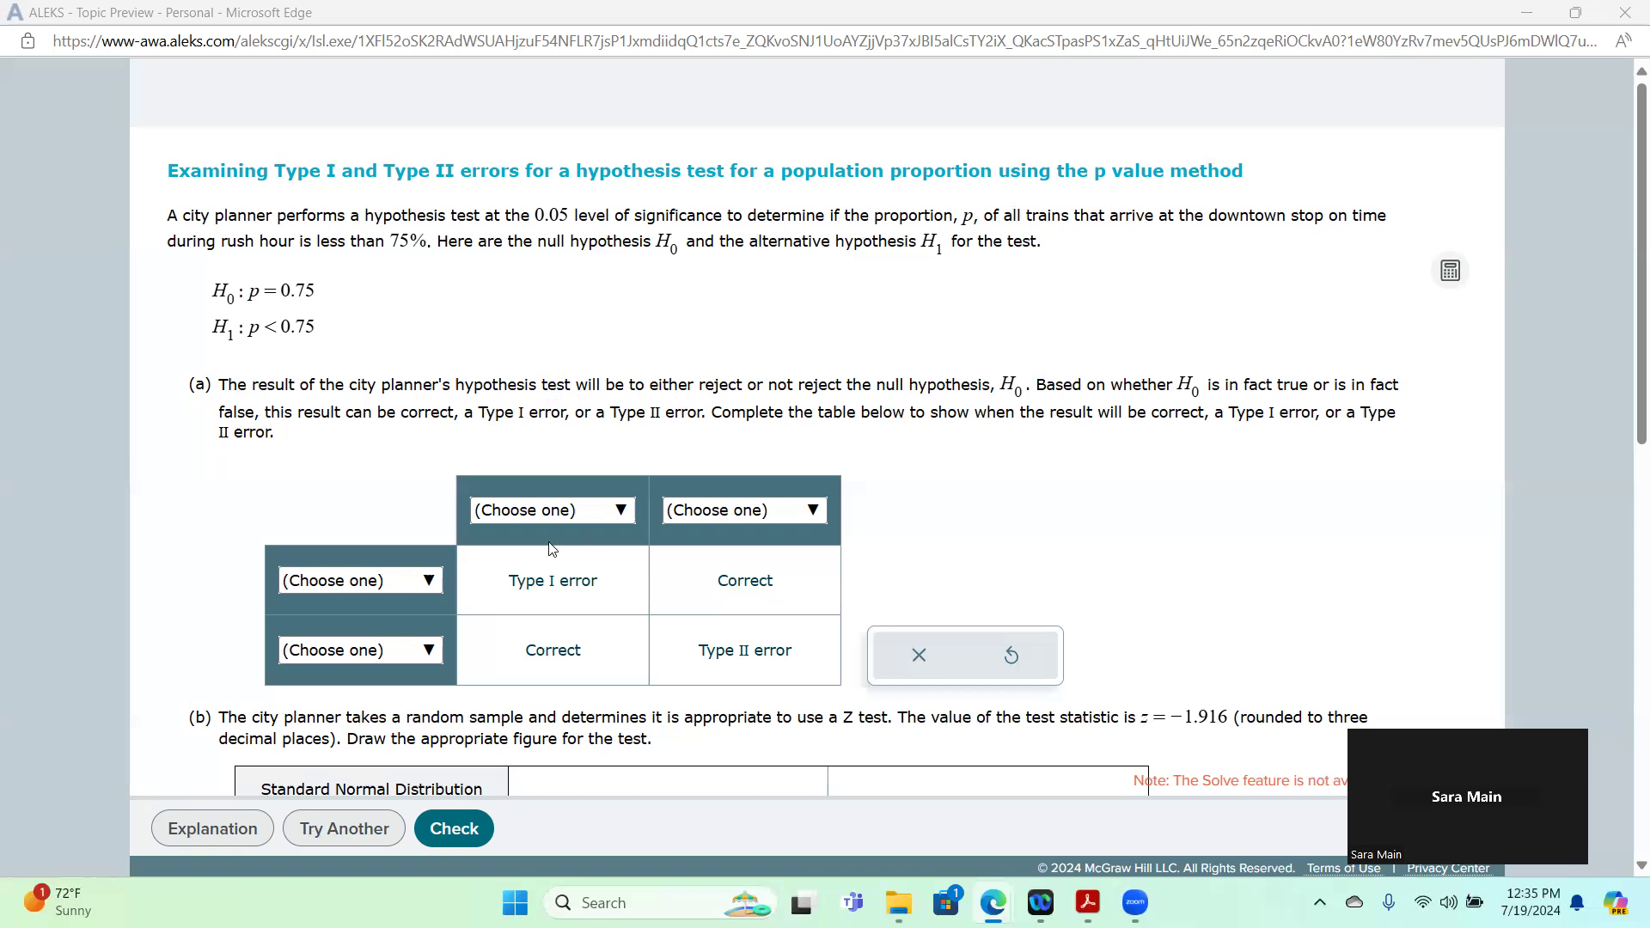
- Complete the part (a) table with columns "H0 is true" and "H0 is false" and rows "Reject H0" and "Do not reject H0"
left_click(620, 512)
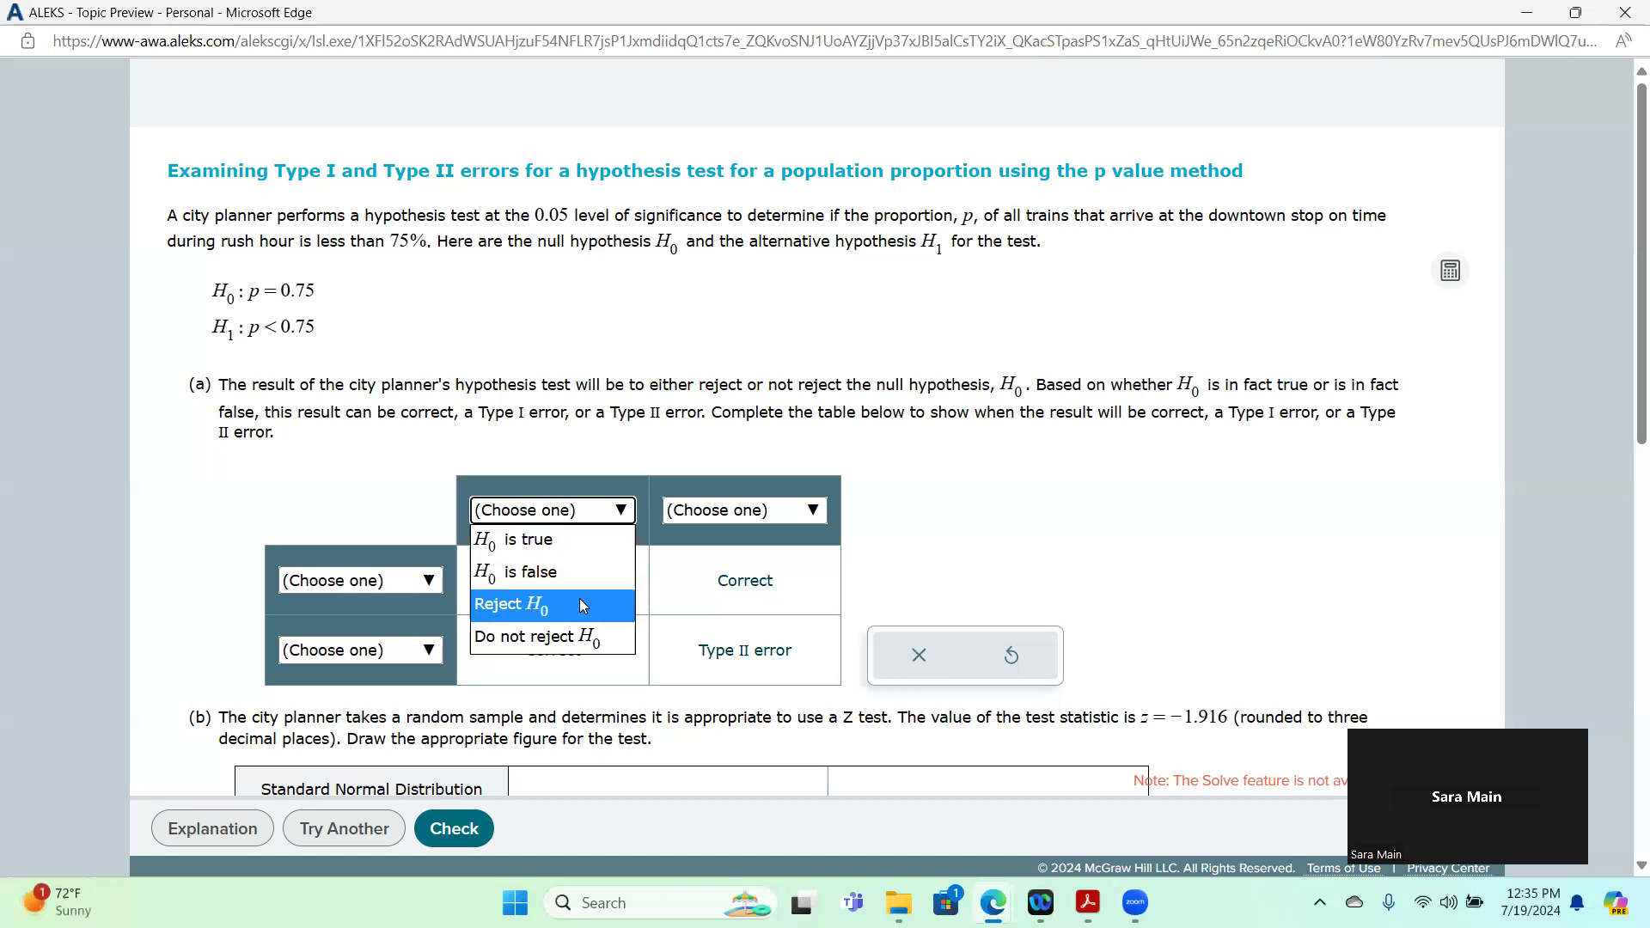
left_click(523, 541)
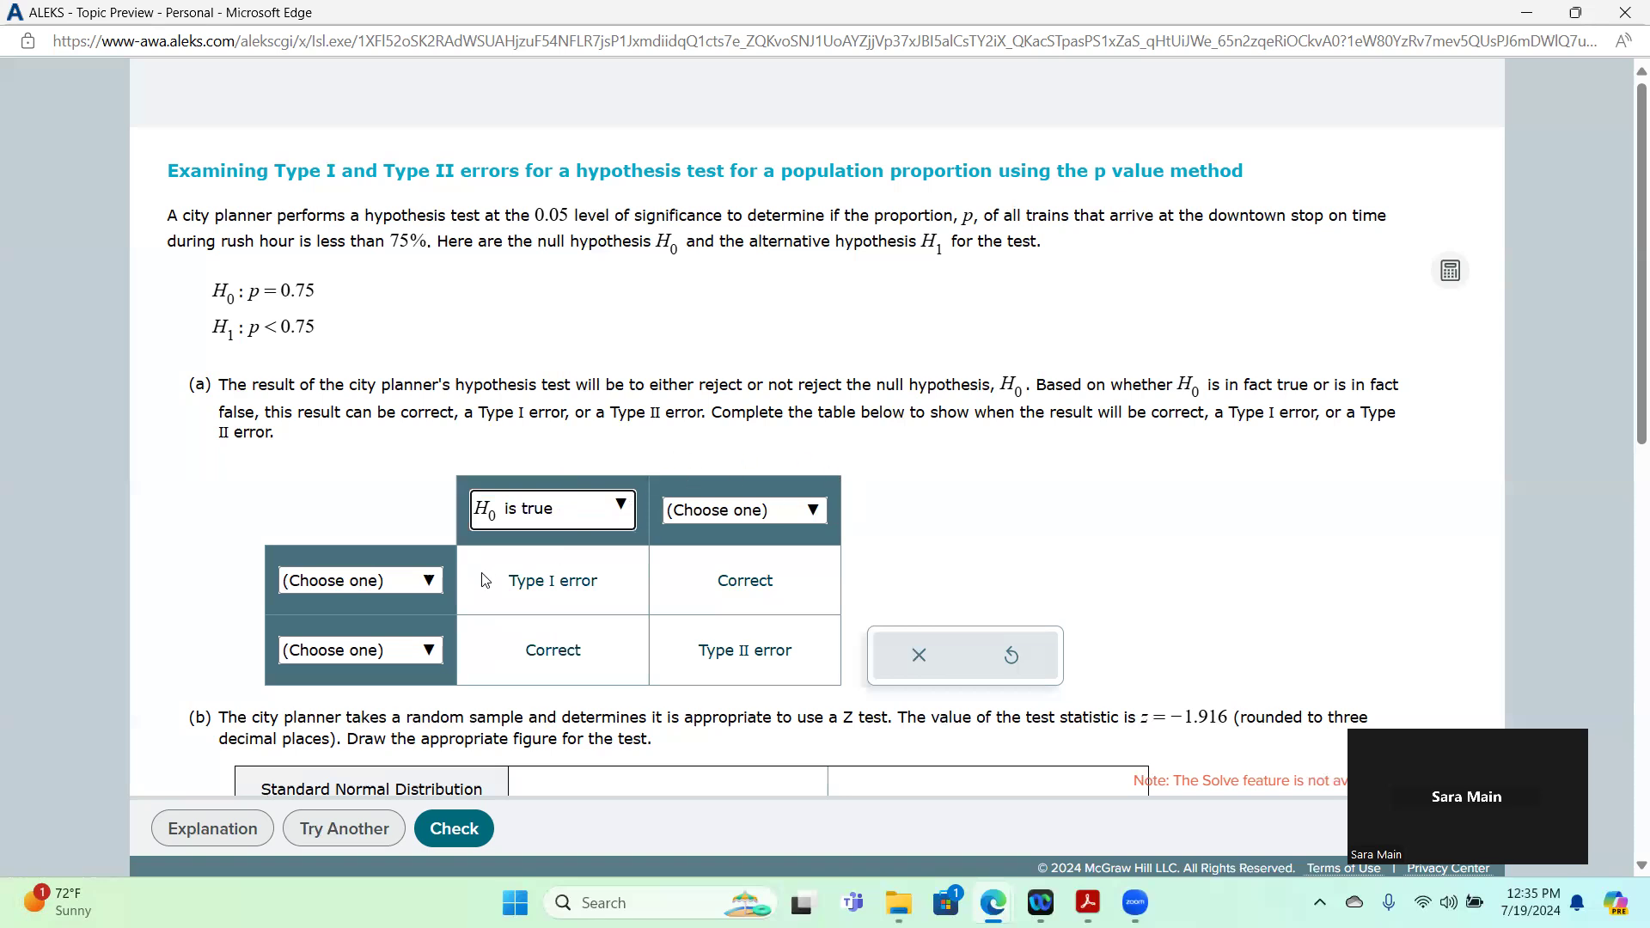
left_click(429, 584)
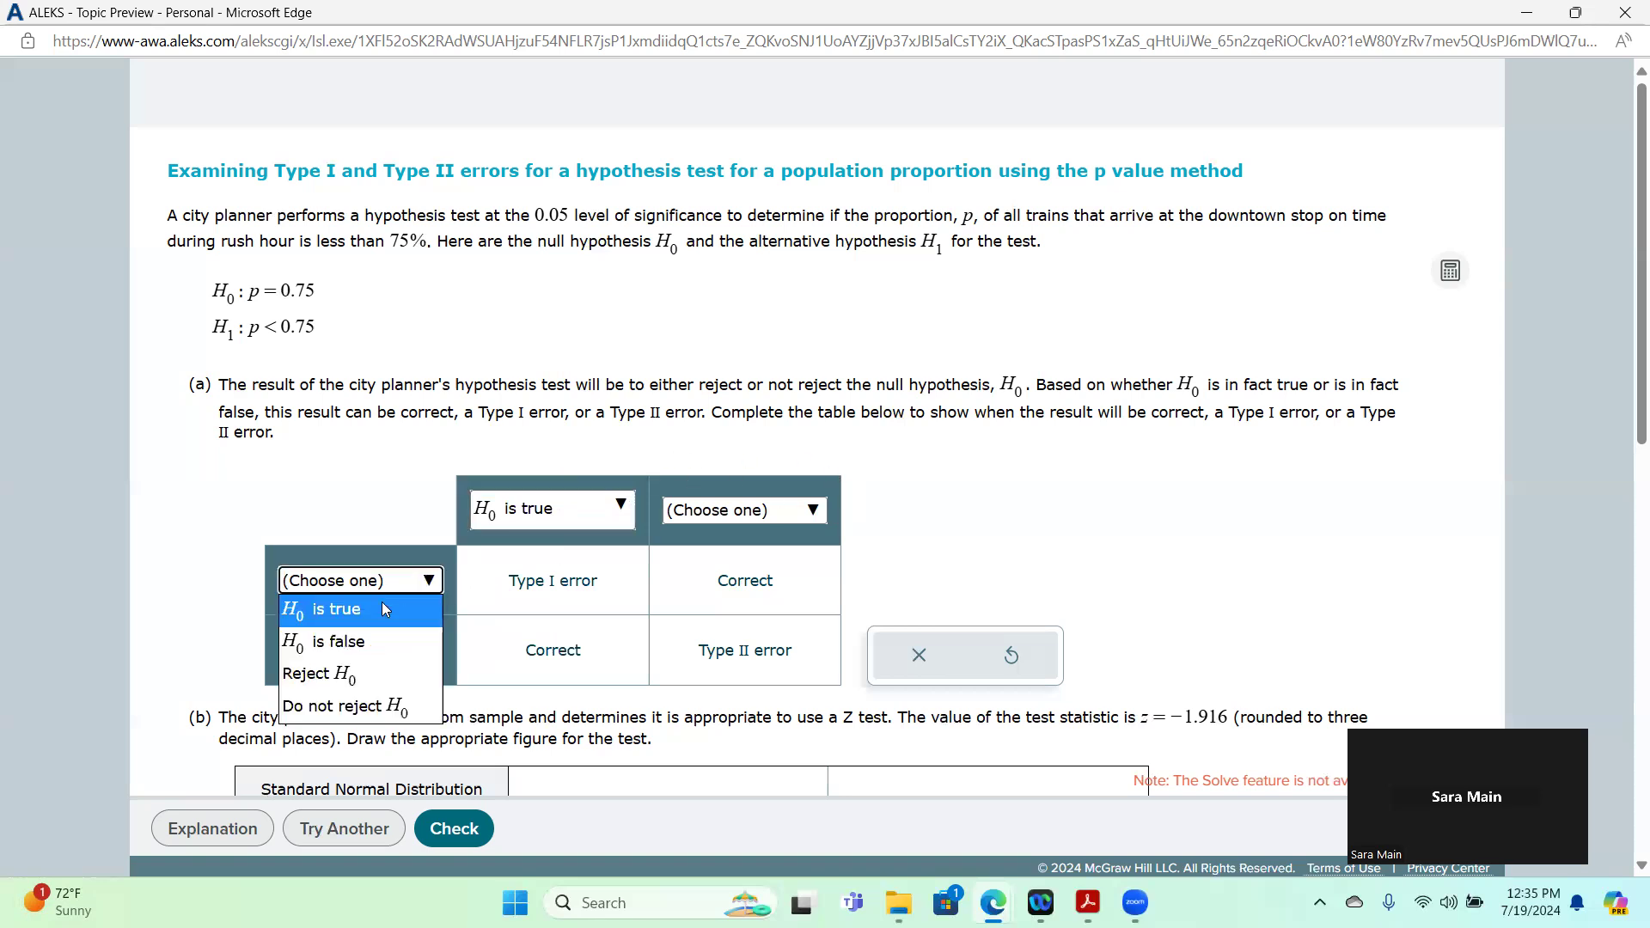
left_click(344, 674)
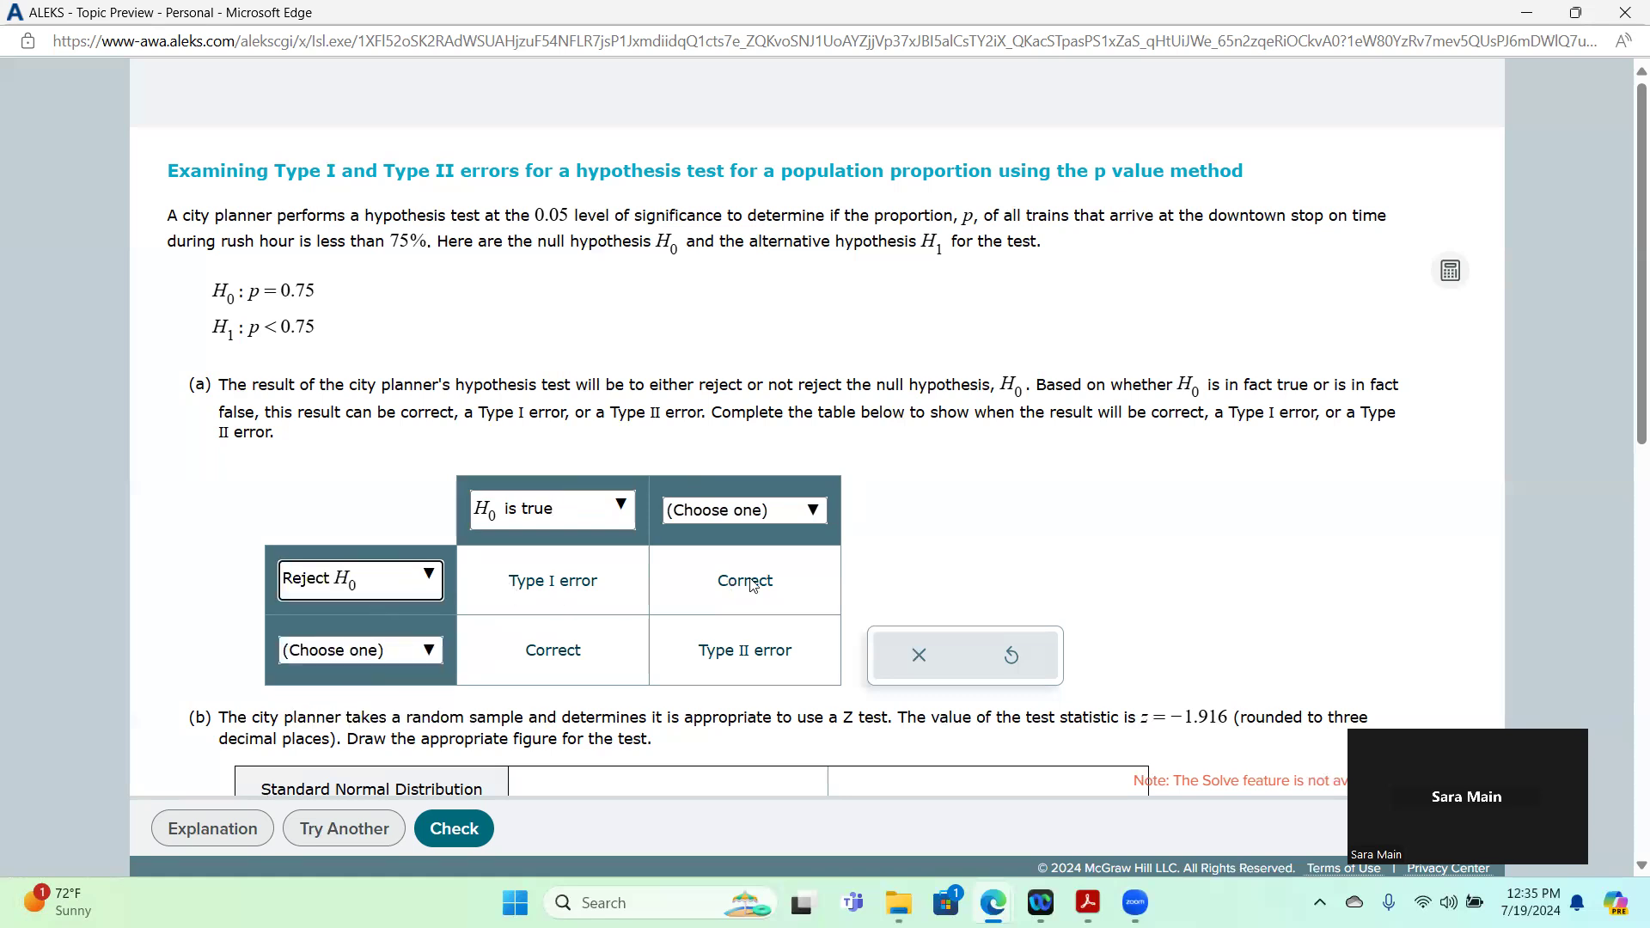
left_click(801, 516)
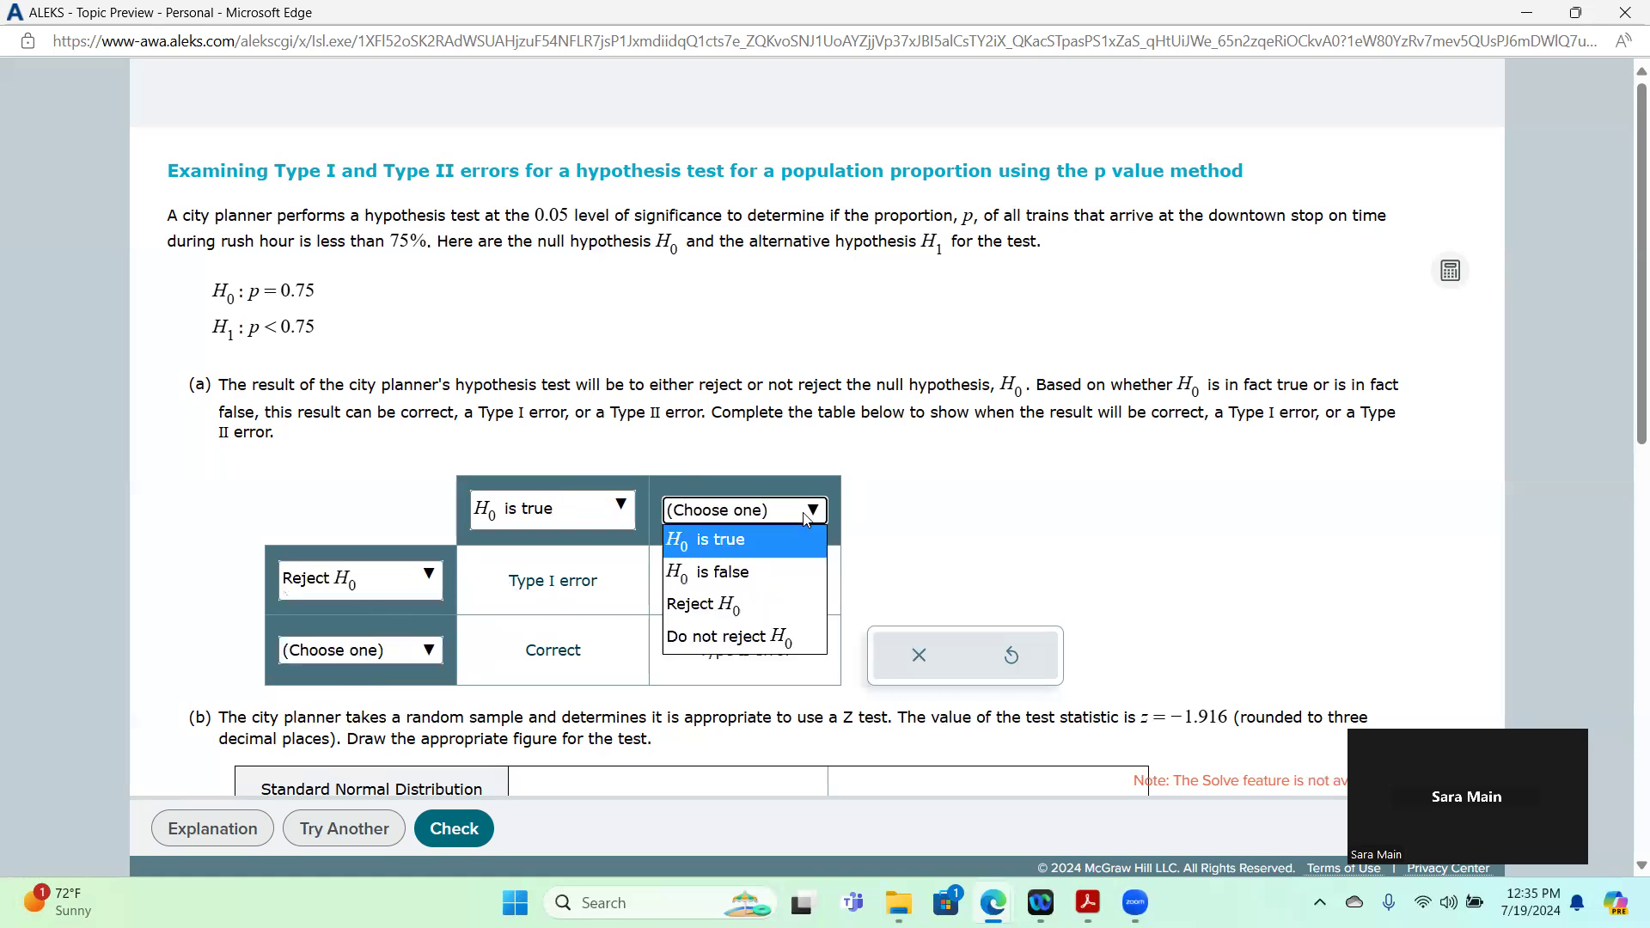
left_click(718, 577)
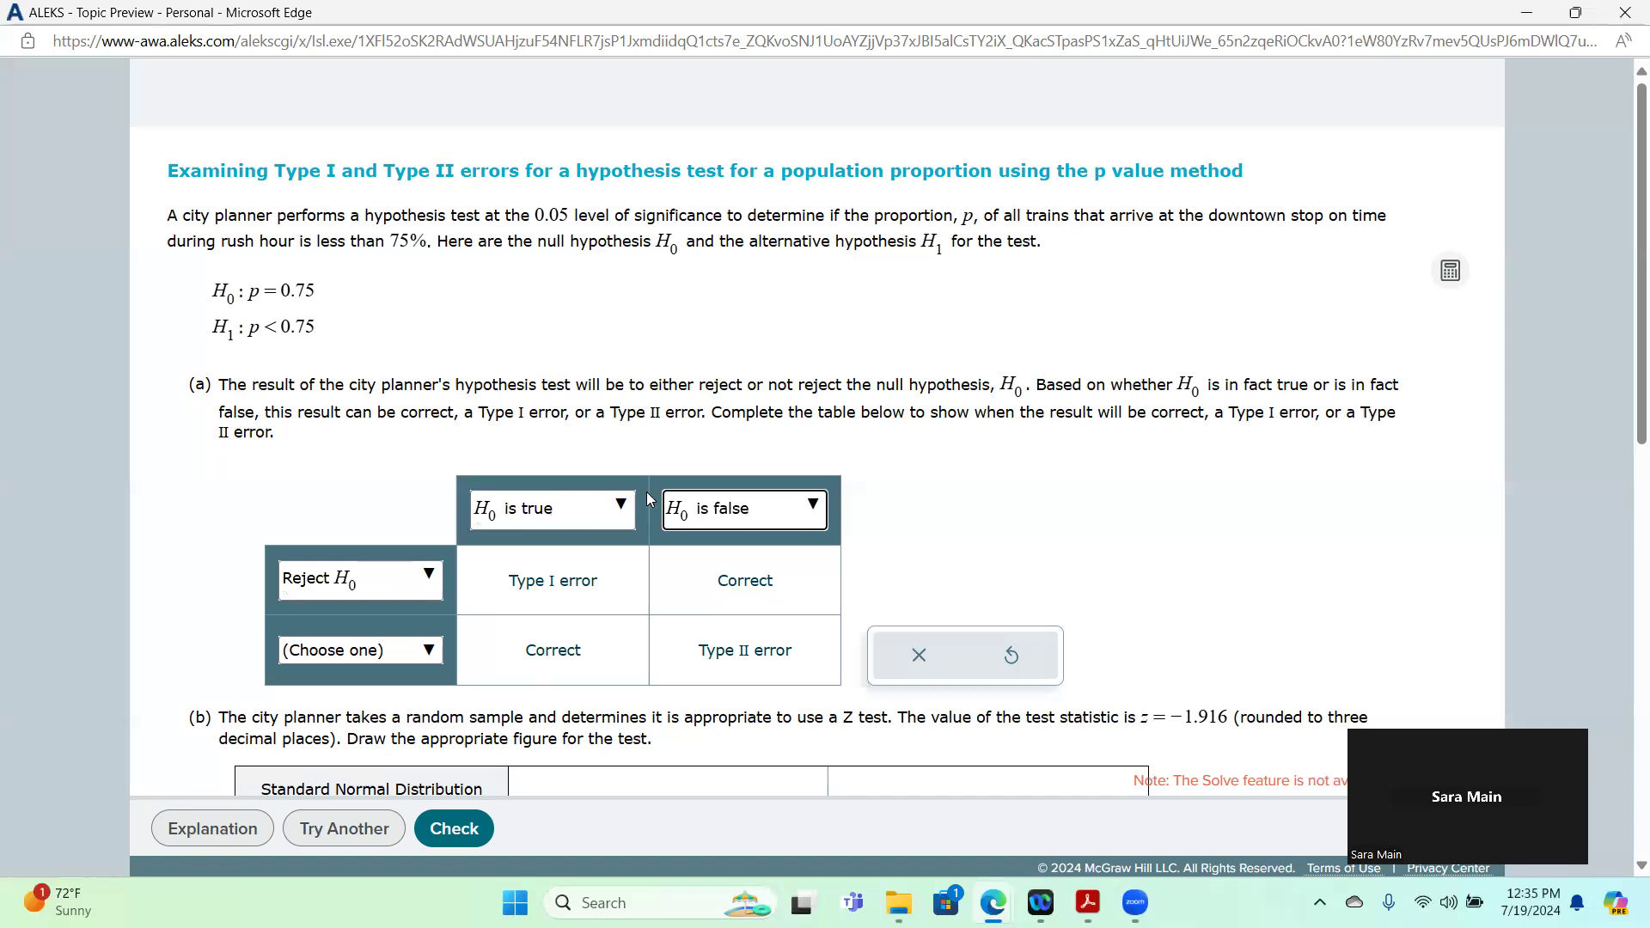
left_click(438, 657)
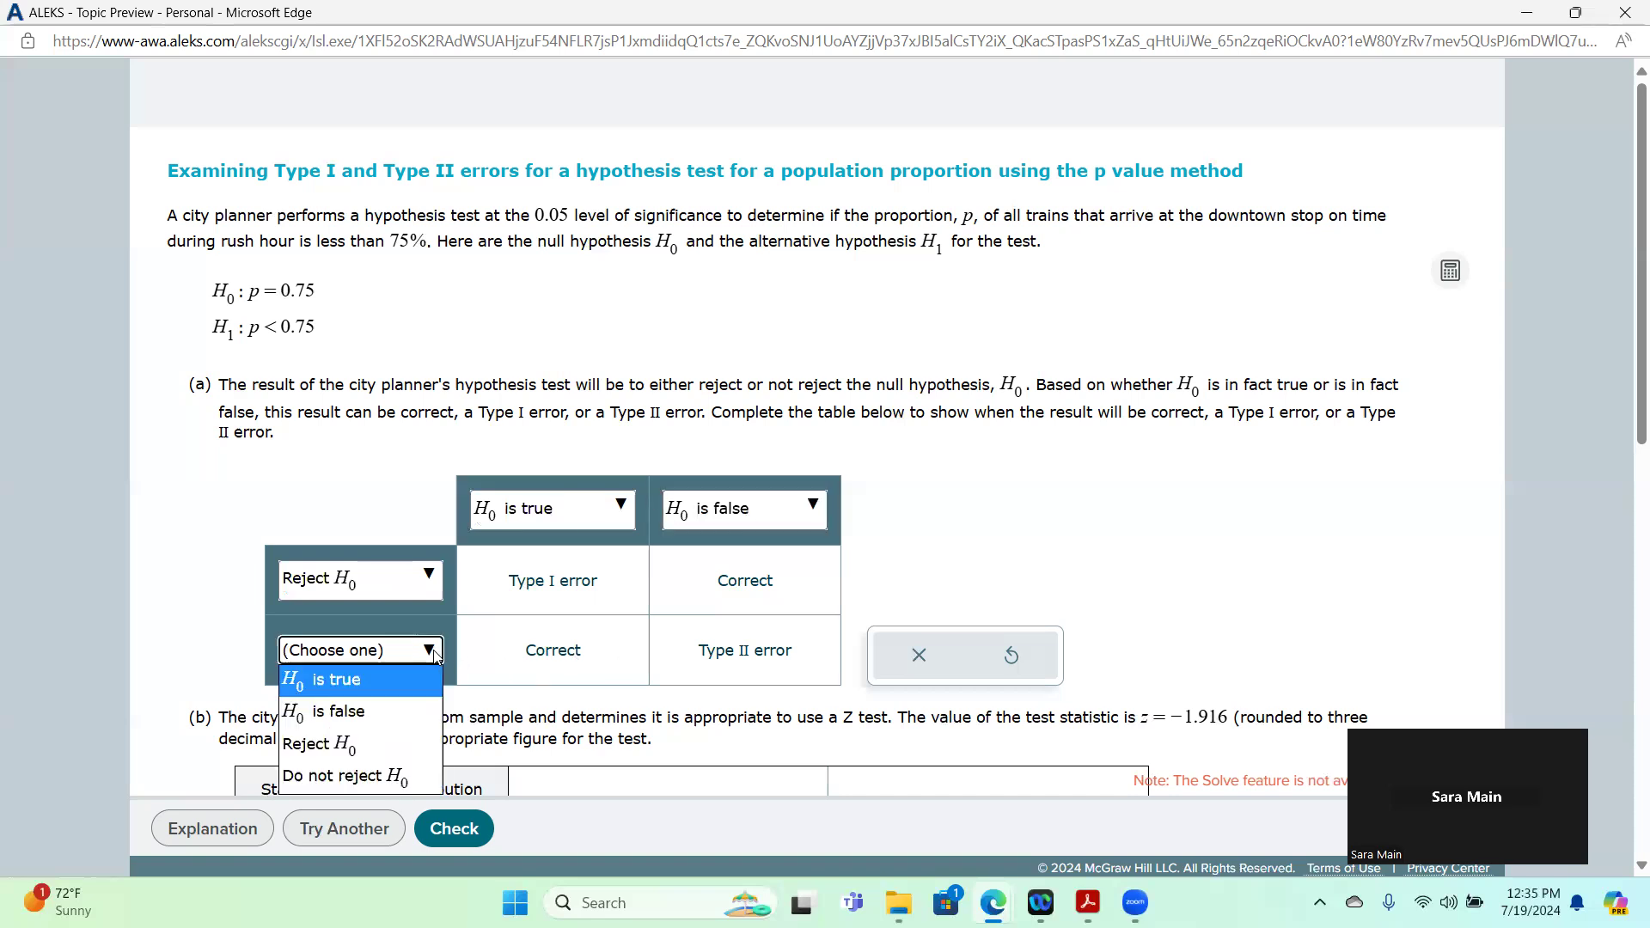
left_click(375, 778)
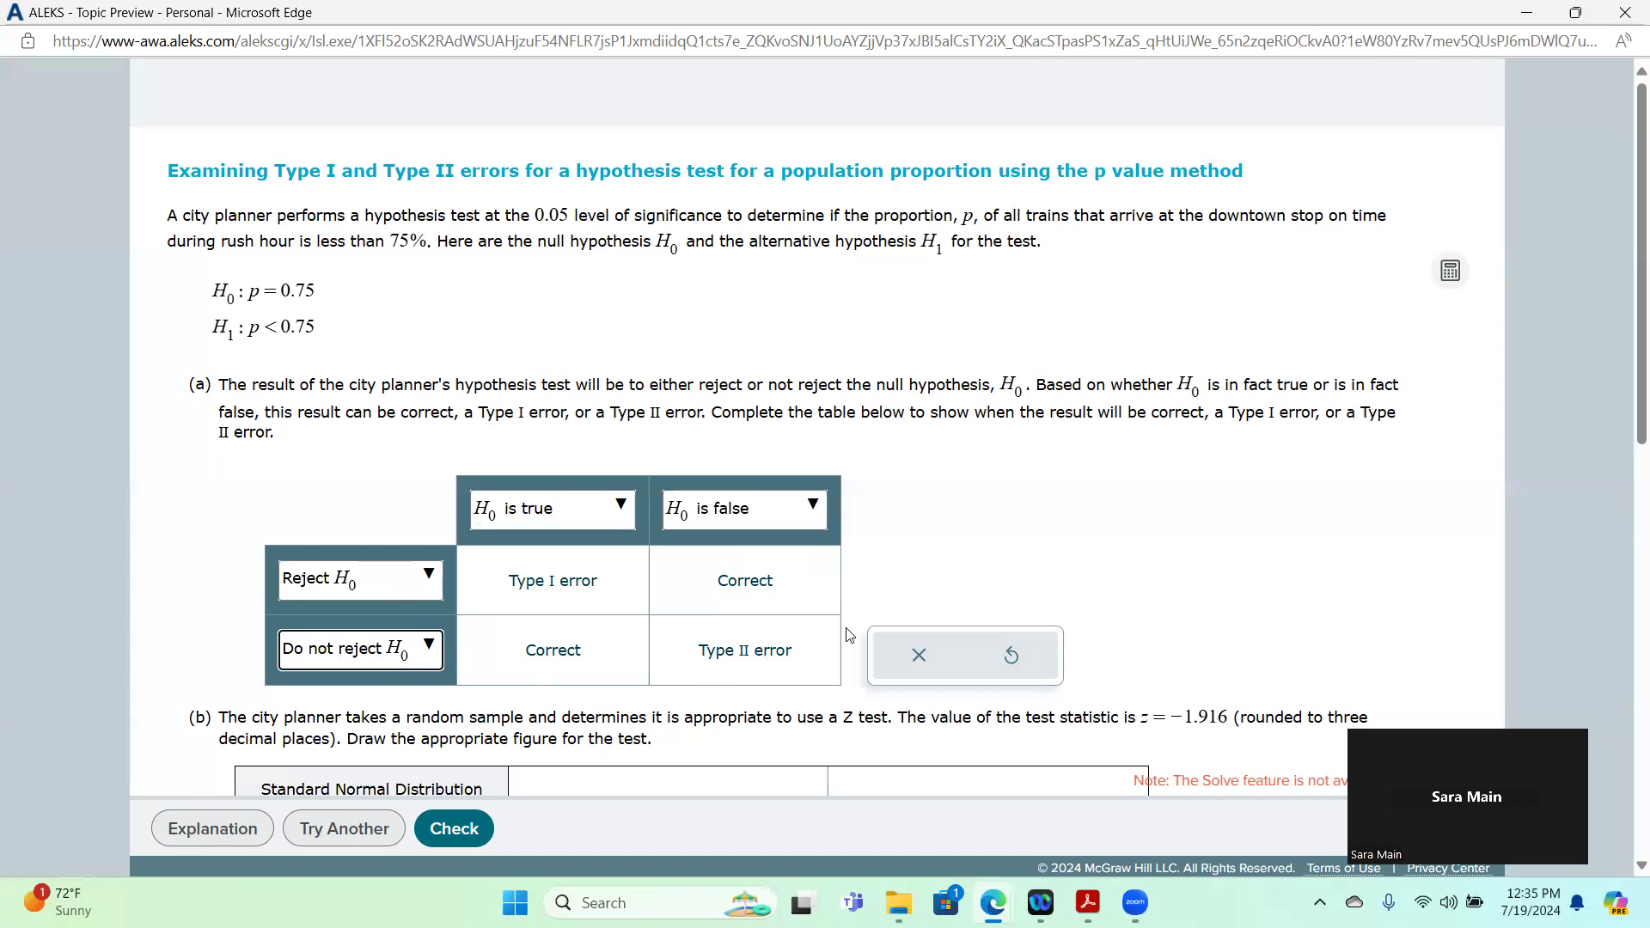
- Set the part (b) standard normal distribution figure to one-tailed with a test statistic of -1.916
left_click_drag(1627, 310, 1625, 545)
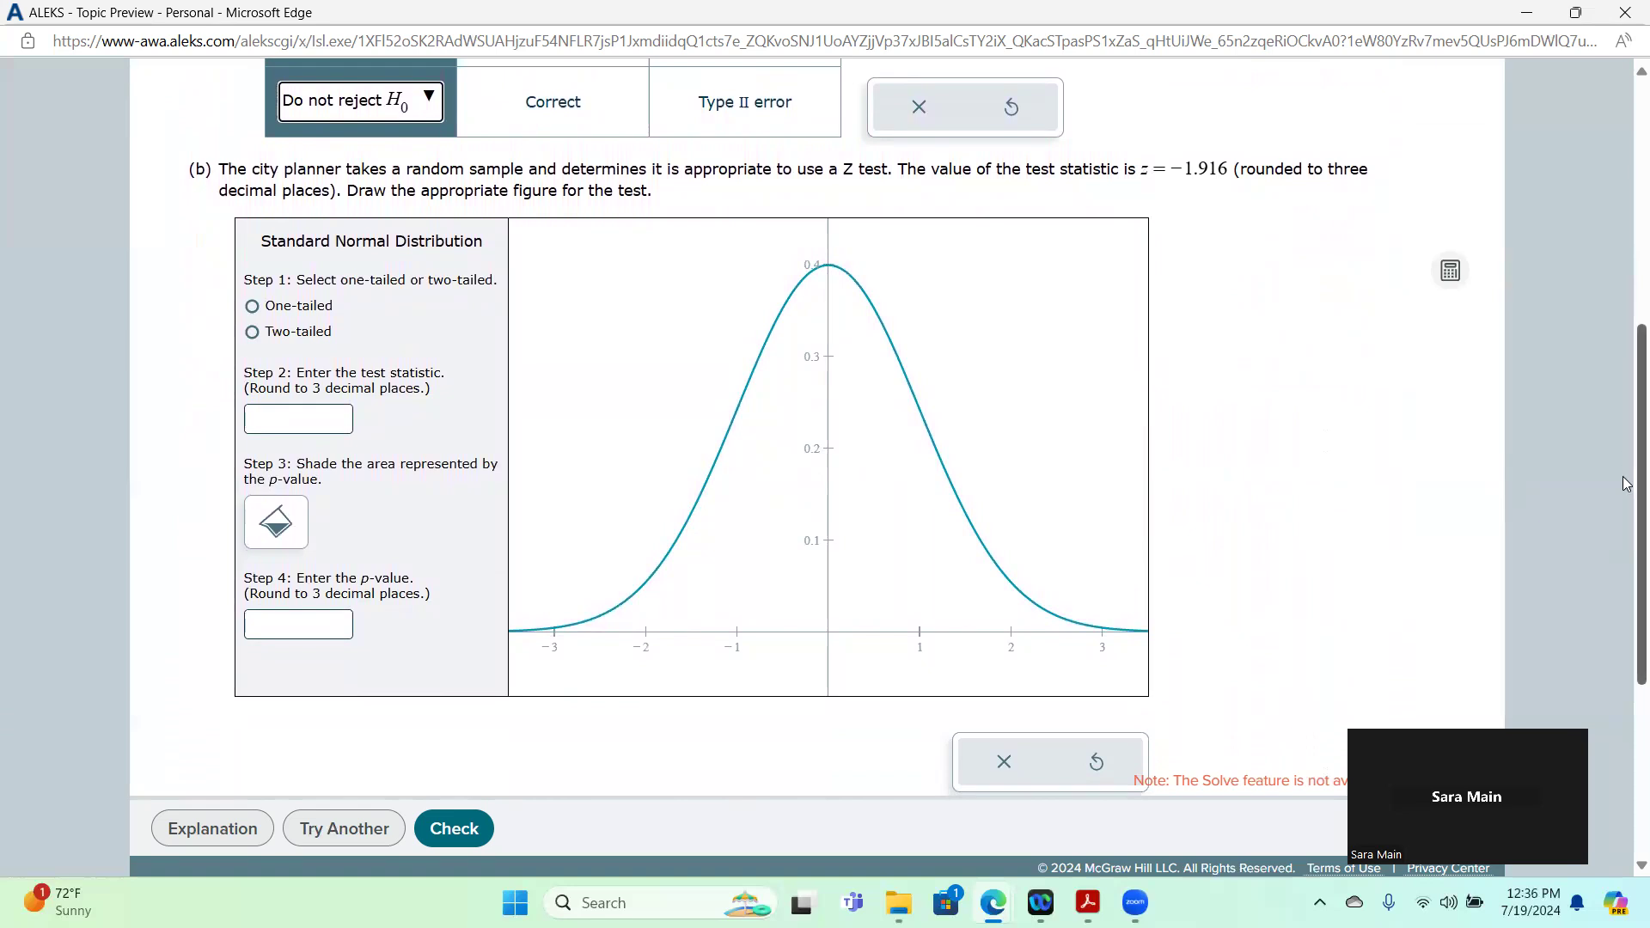
left_click_drag(1628, 526, 1623, 292)
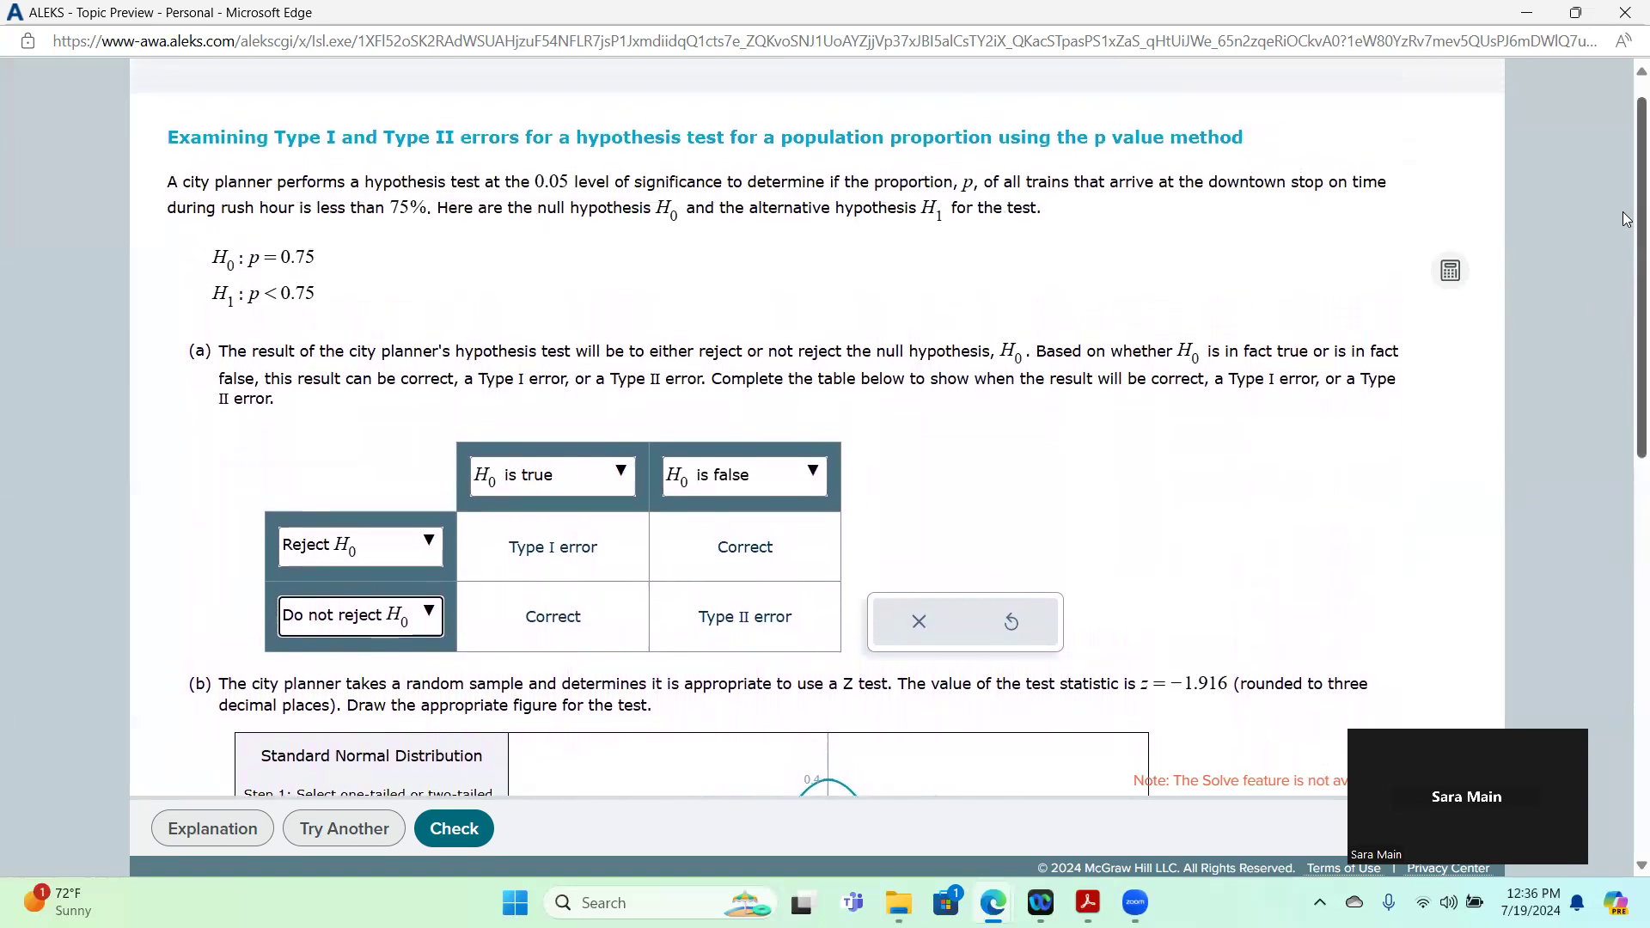
scroll(1594, 442, "down", 6)
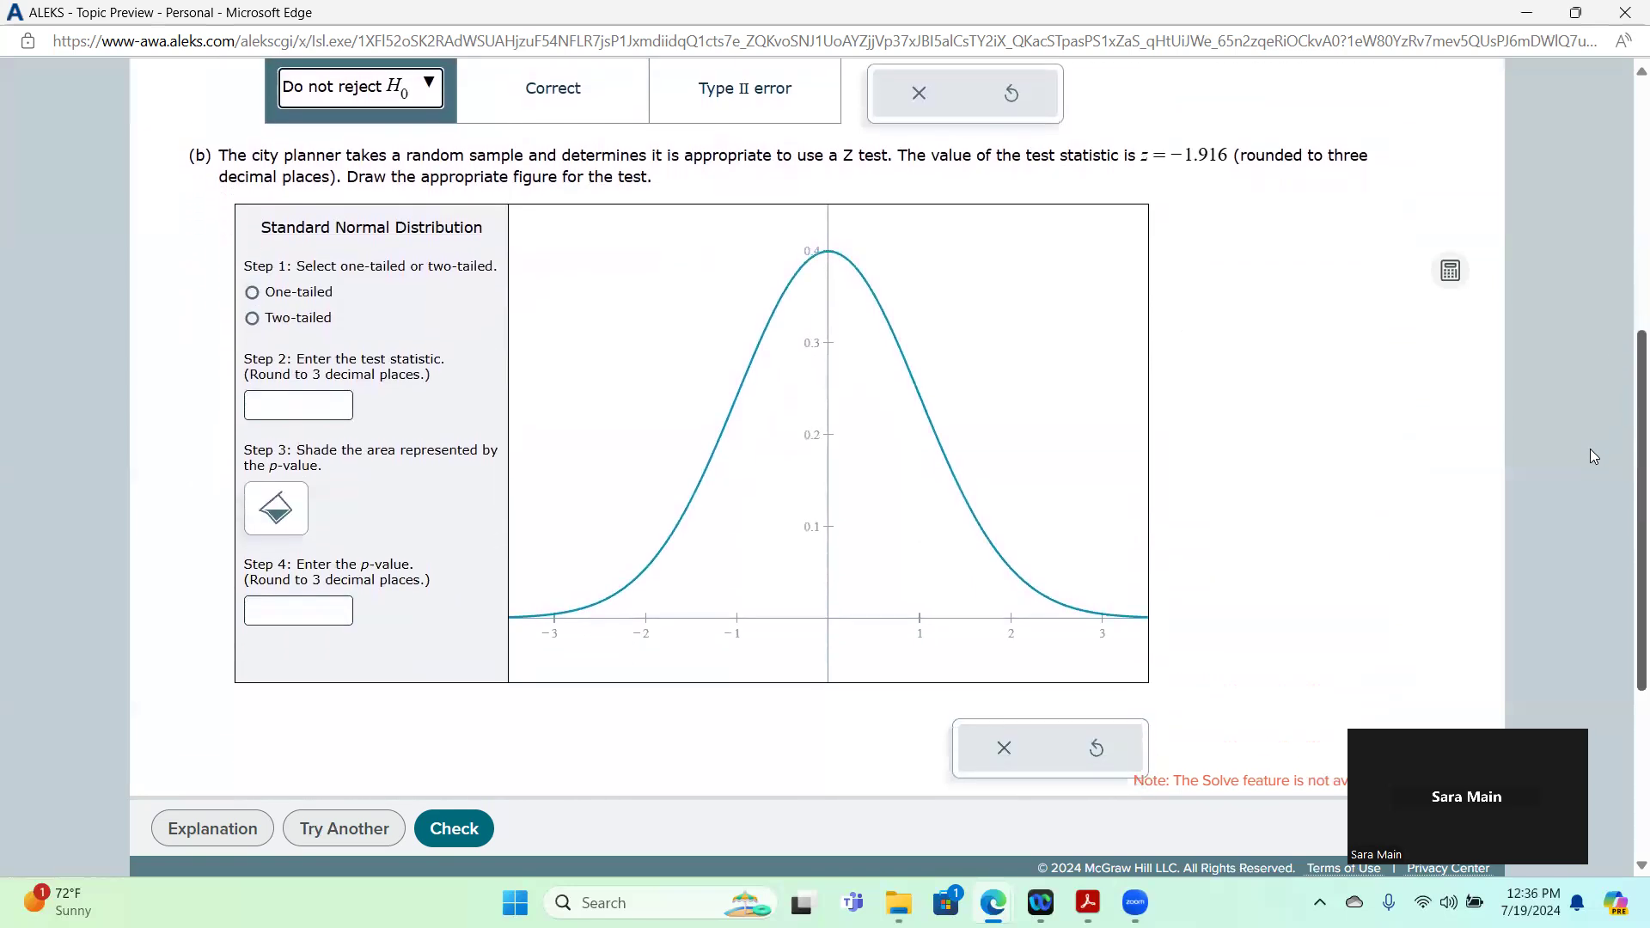
scroll(1590, 448, "up", 5)
scroll(1619, 228, "down", 5)
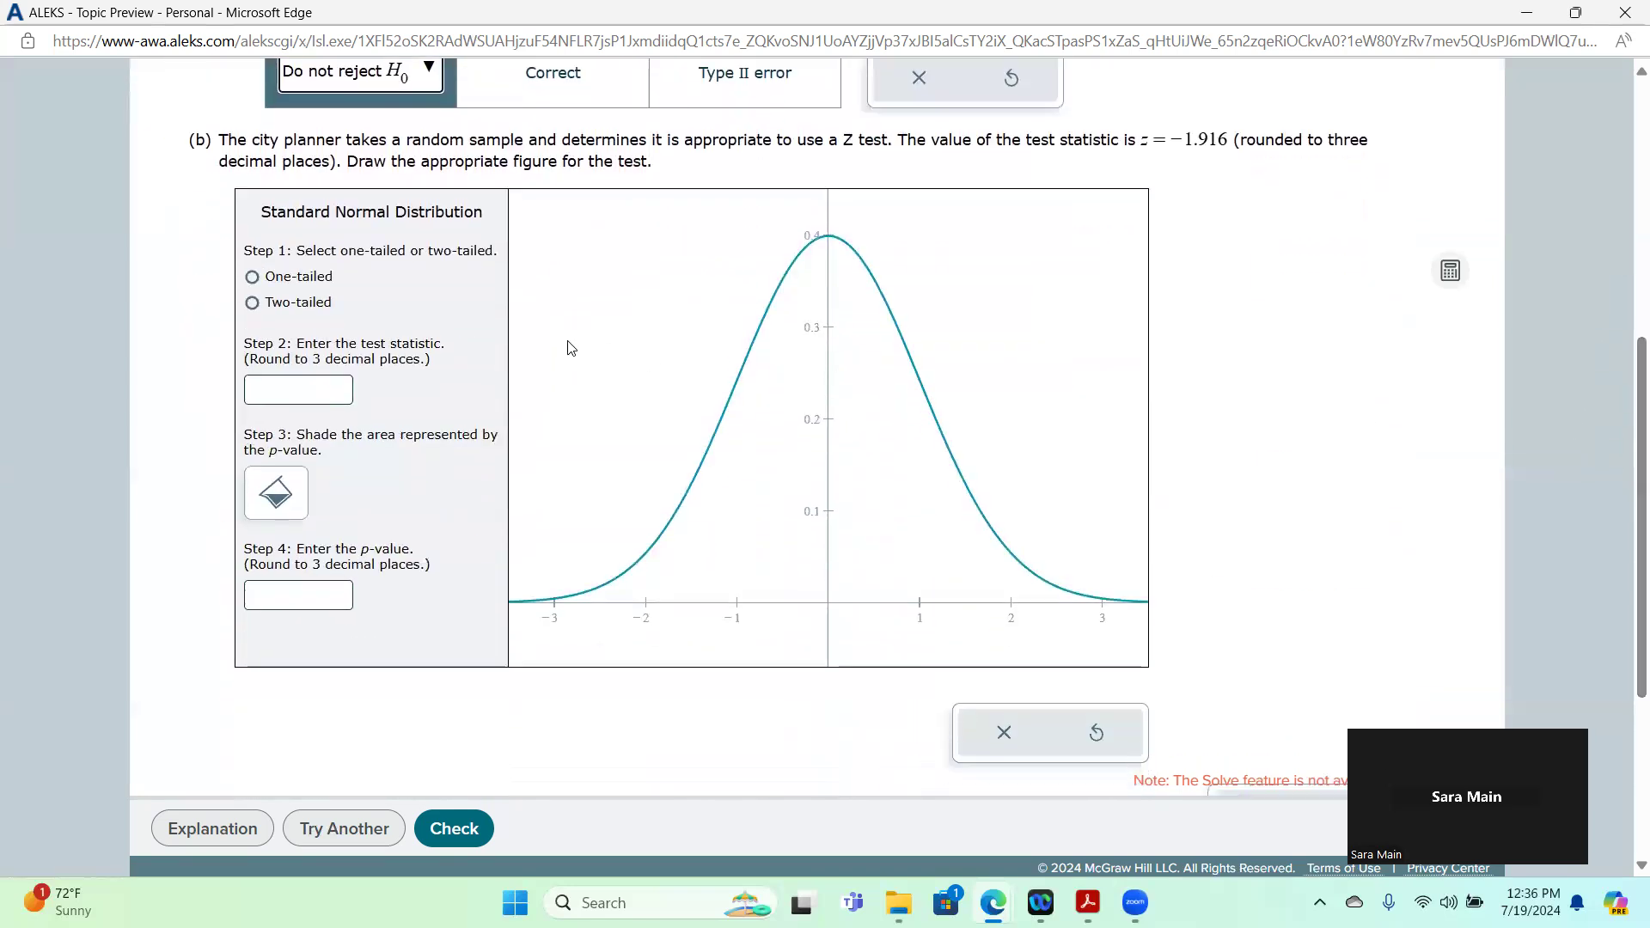
left_click(255, 277)
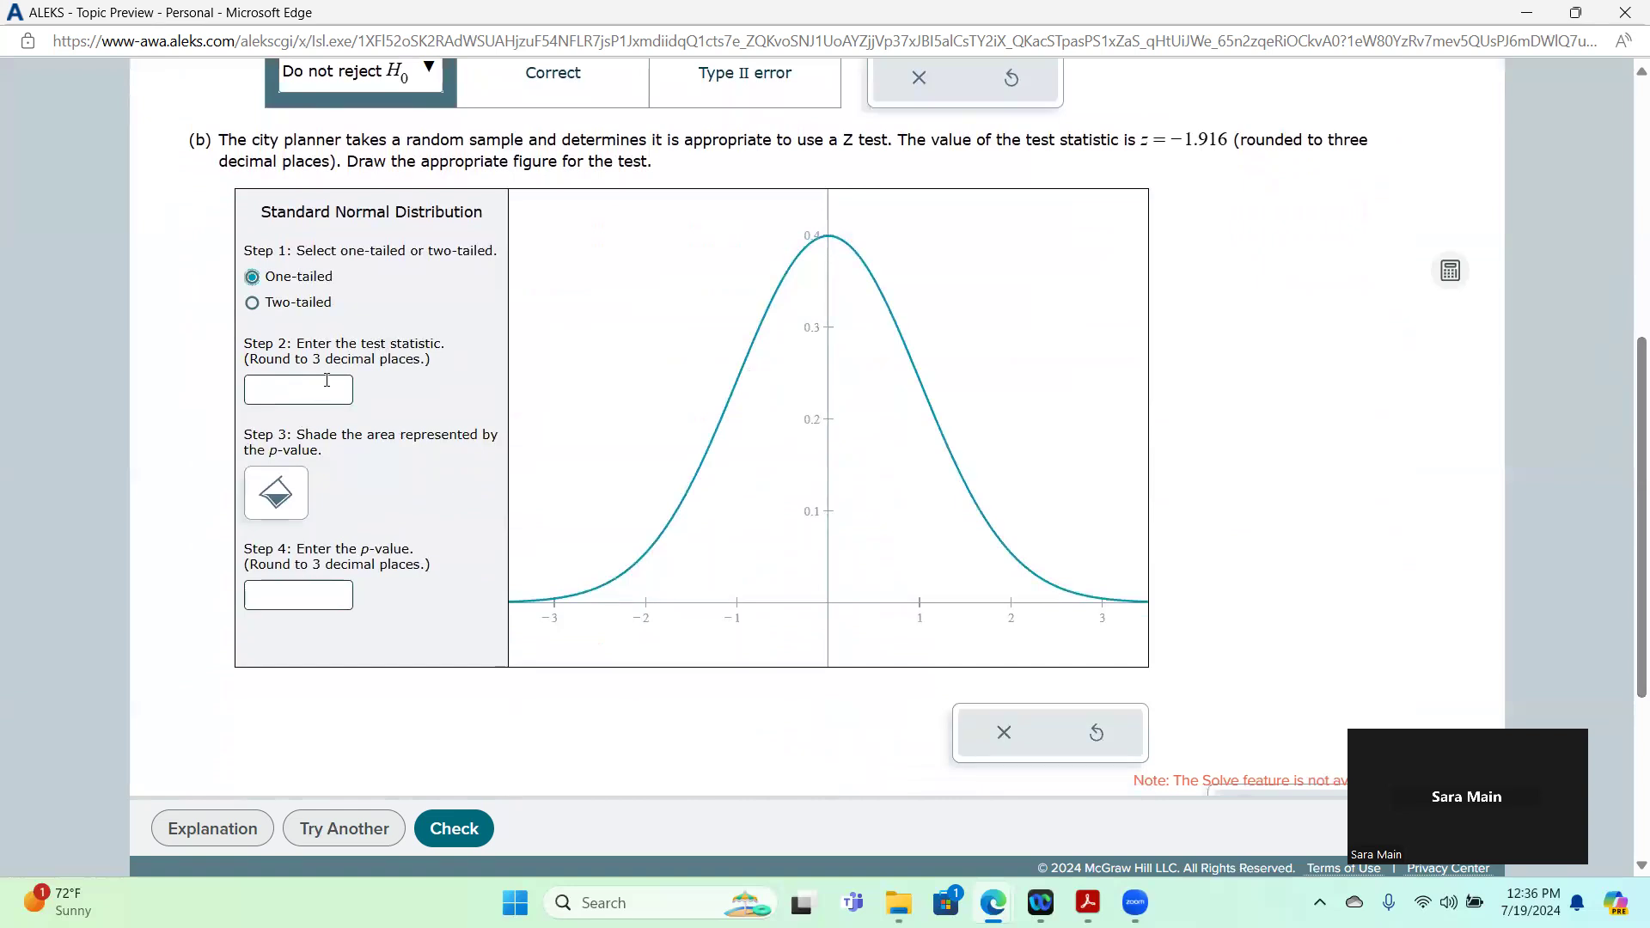
left_click(325, 394)
type("-1.96")
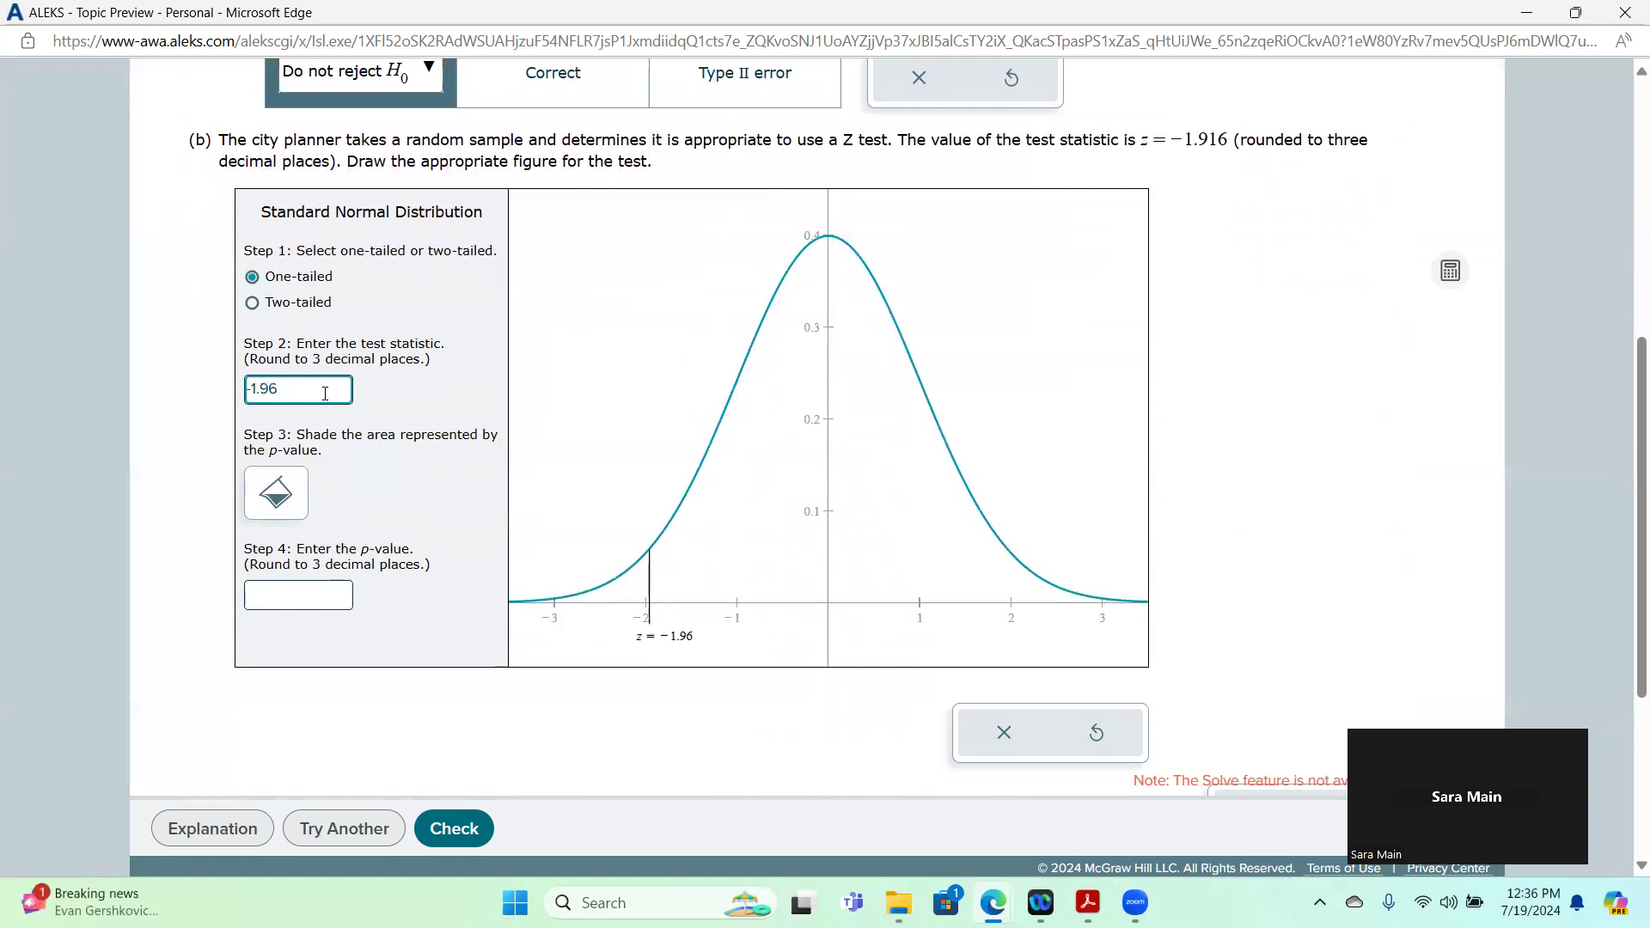
key("BackSpace")
type("16")
left_click(612, 598)
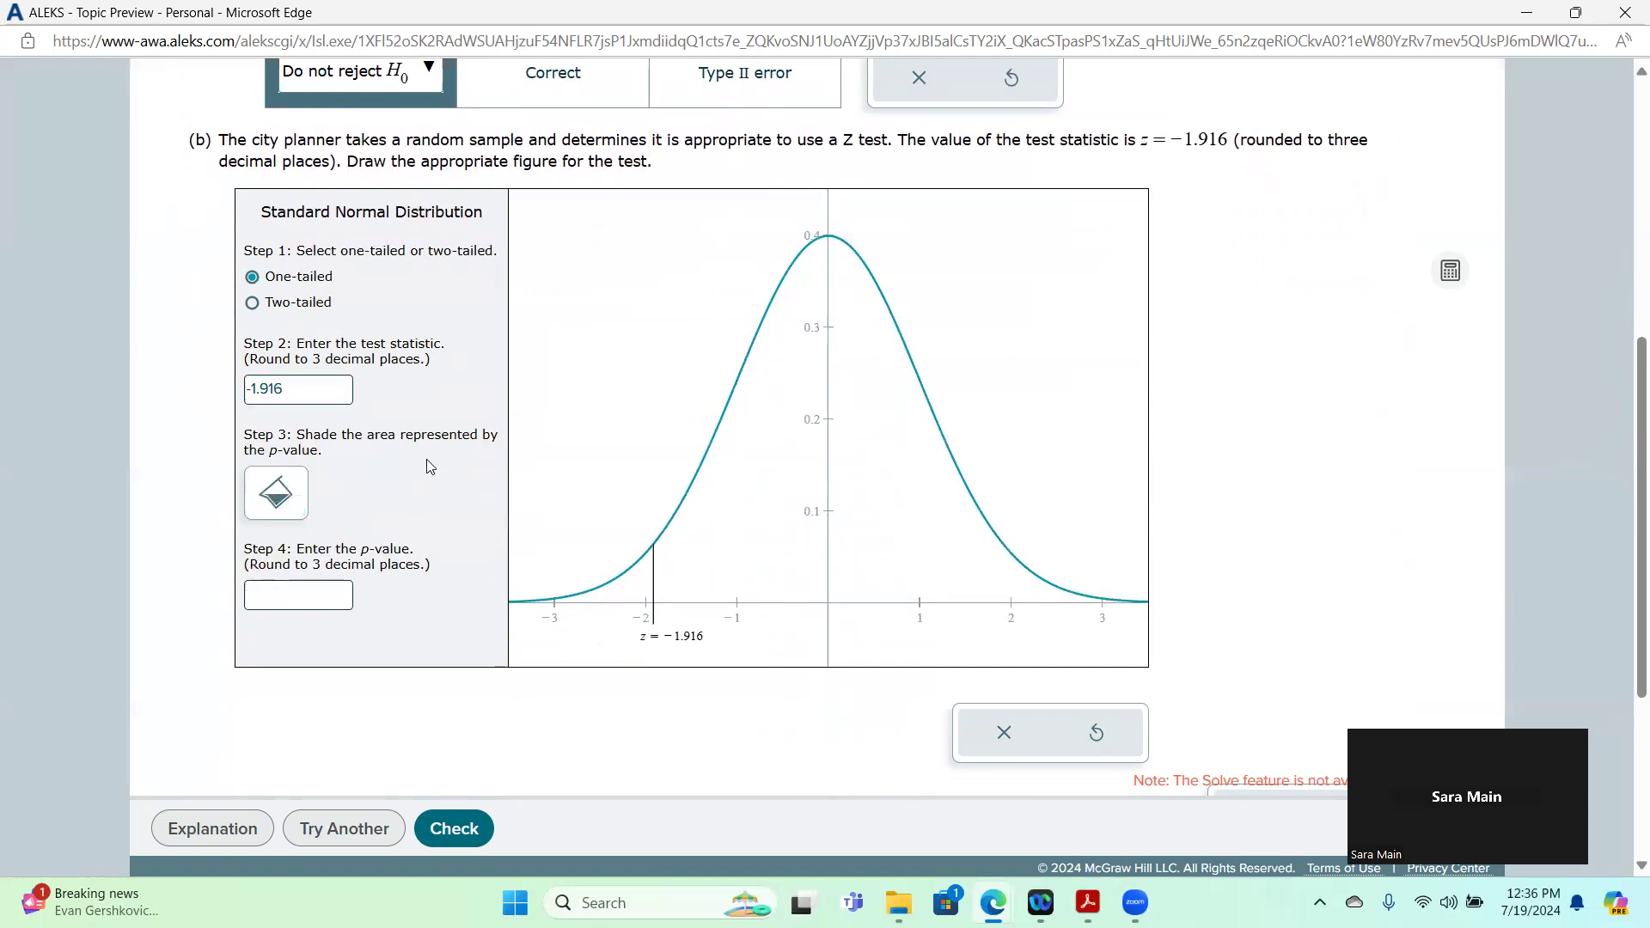
- Calculate P(Z ≤ -1.916) with the built-in calculator and enter 0.0277 as the p-value in part (b)
left_click(1450, 271)
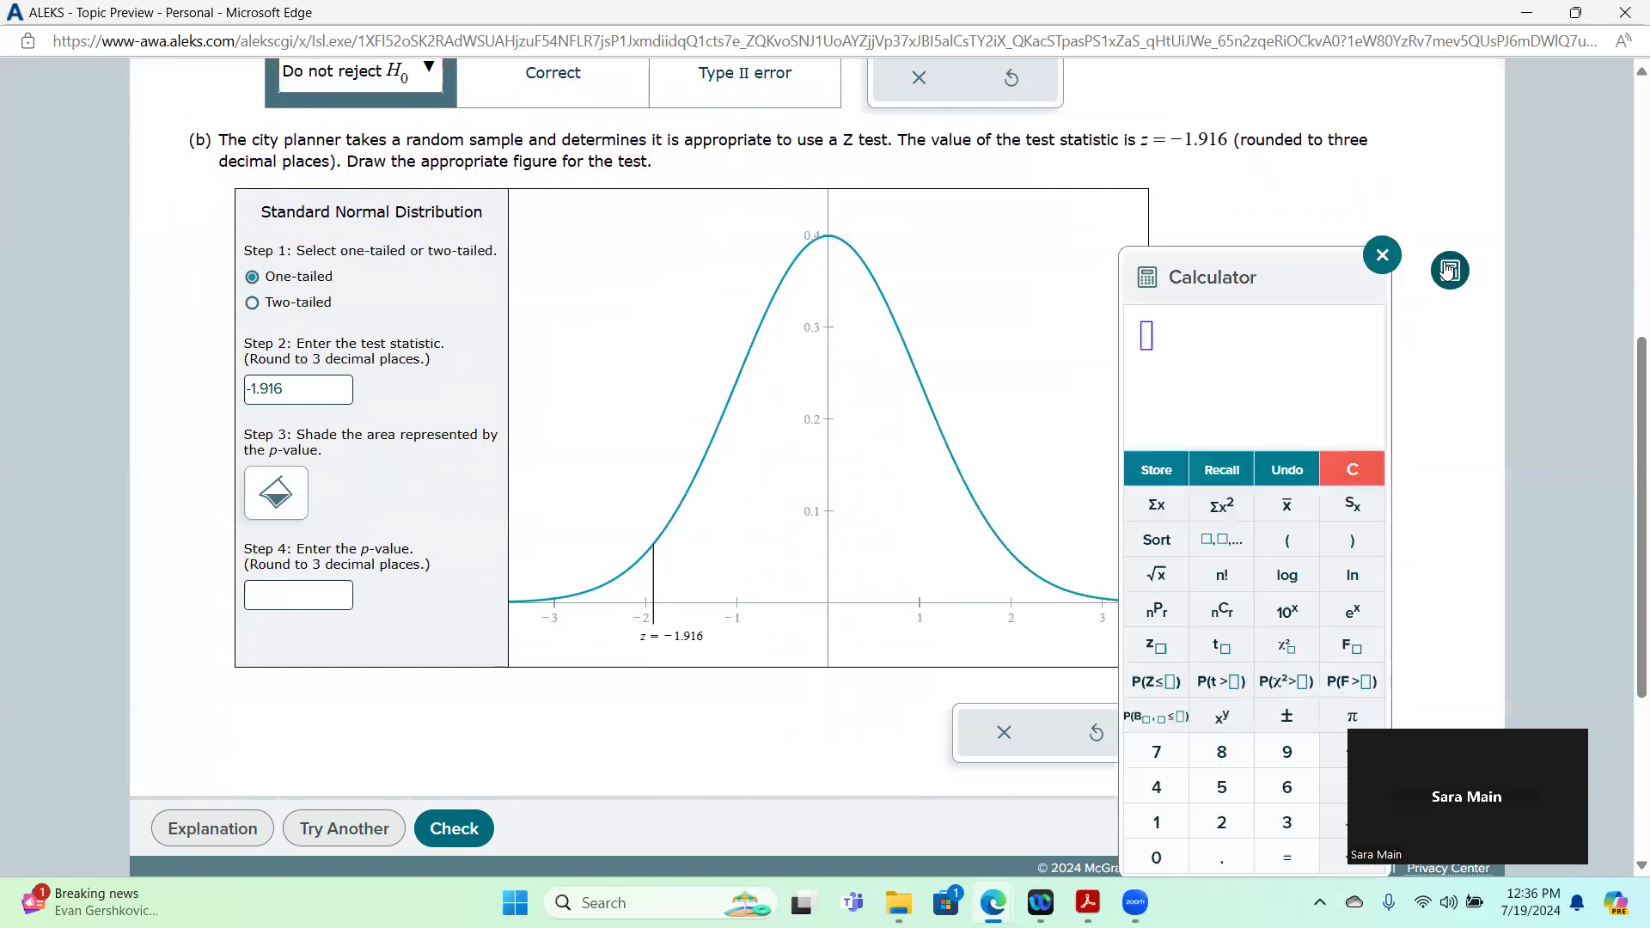
left_click_drag(1295, 271, 1266, 113)
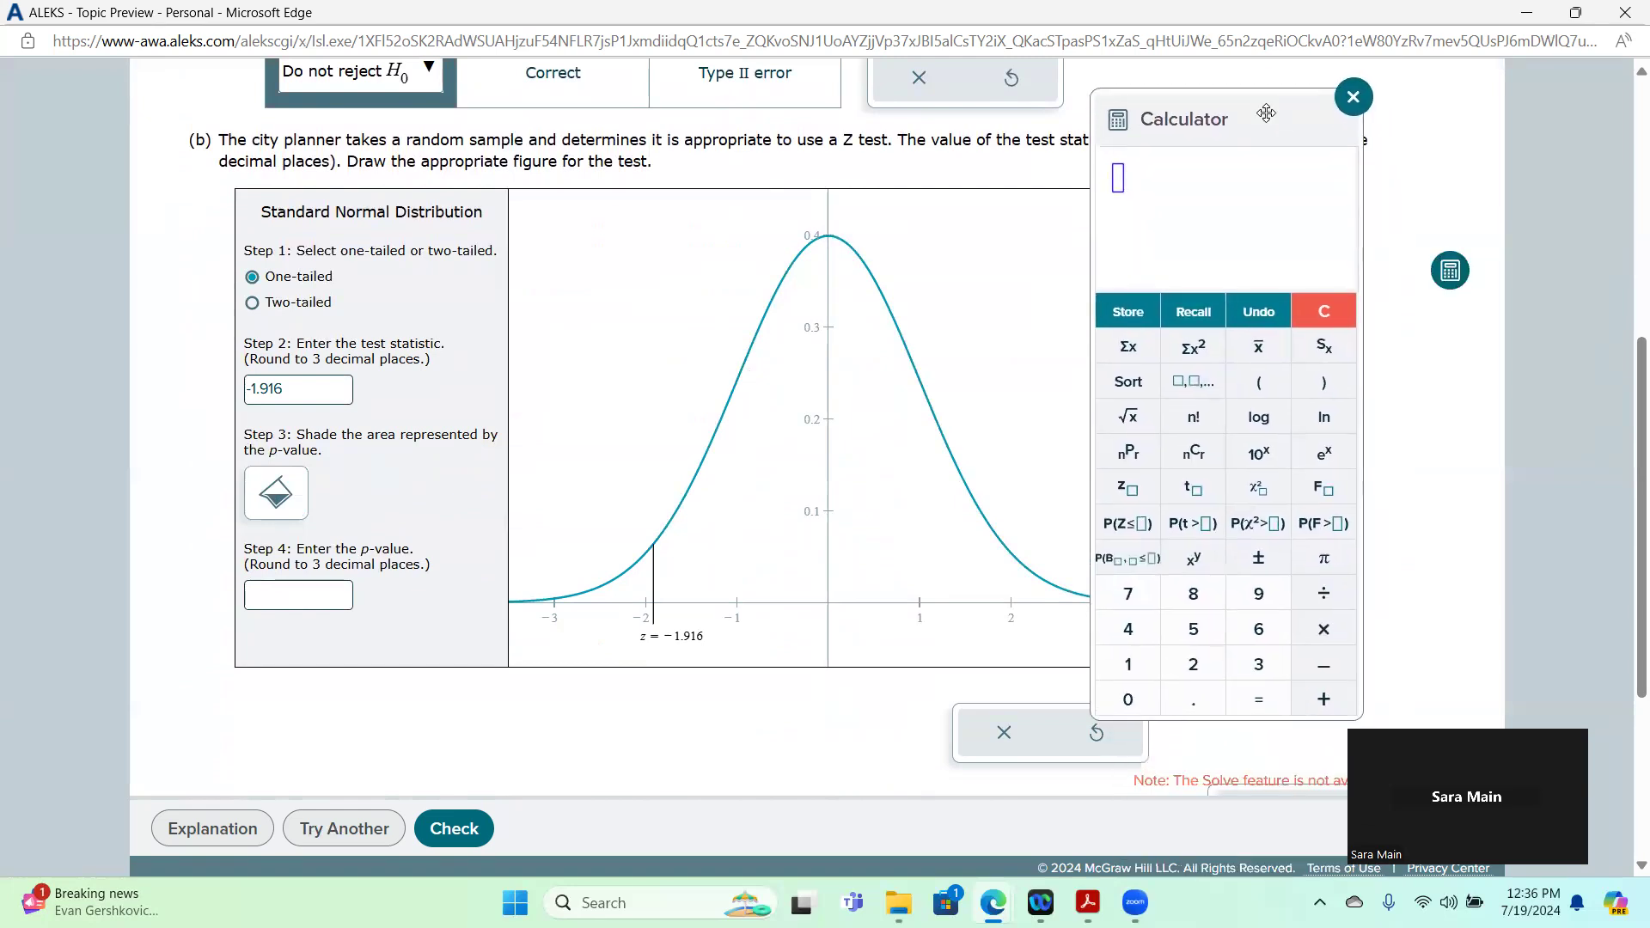
left_click(1124, 527)
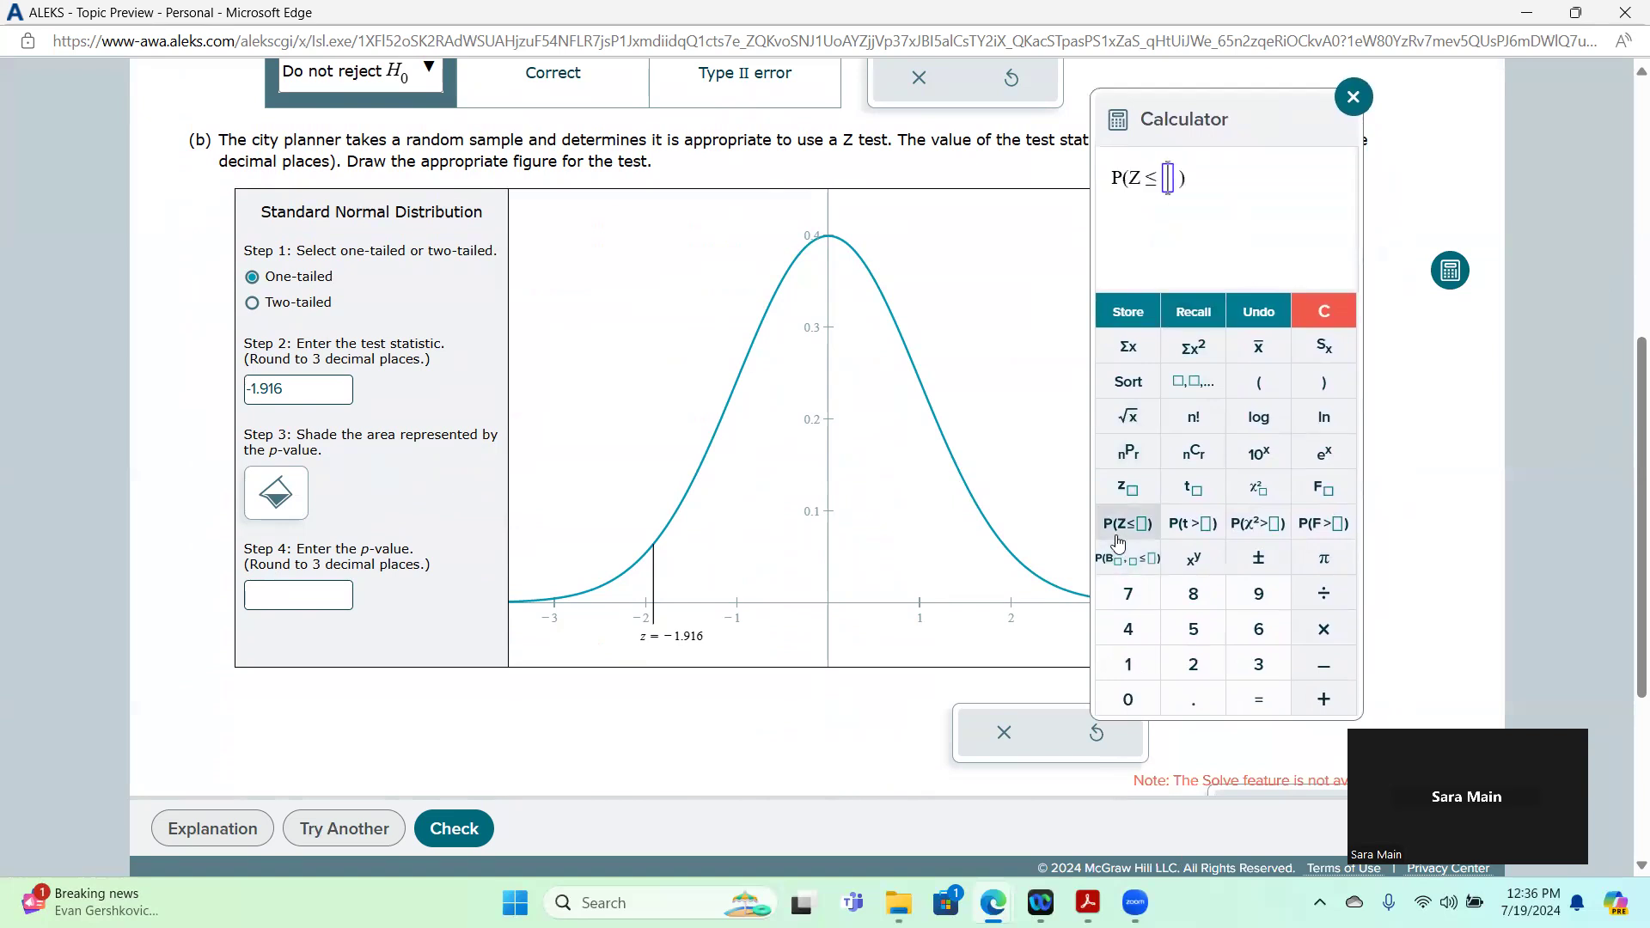
type("-1.916")
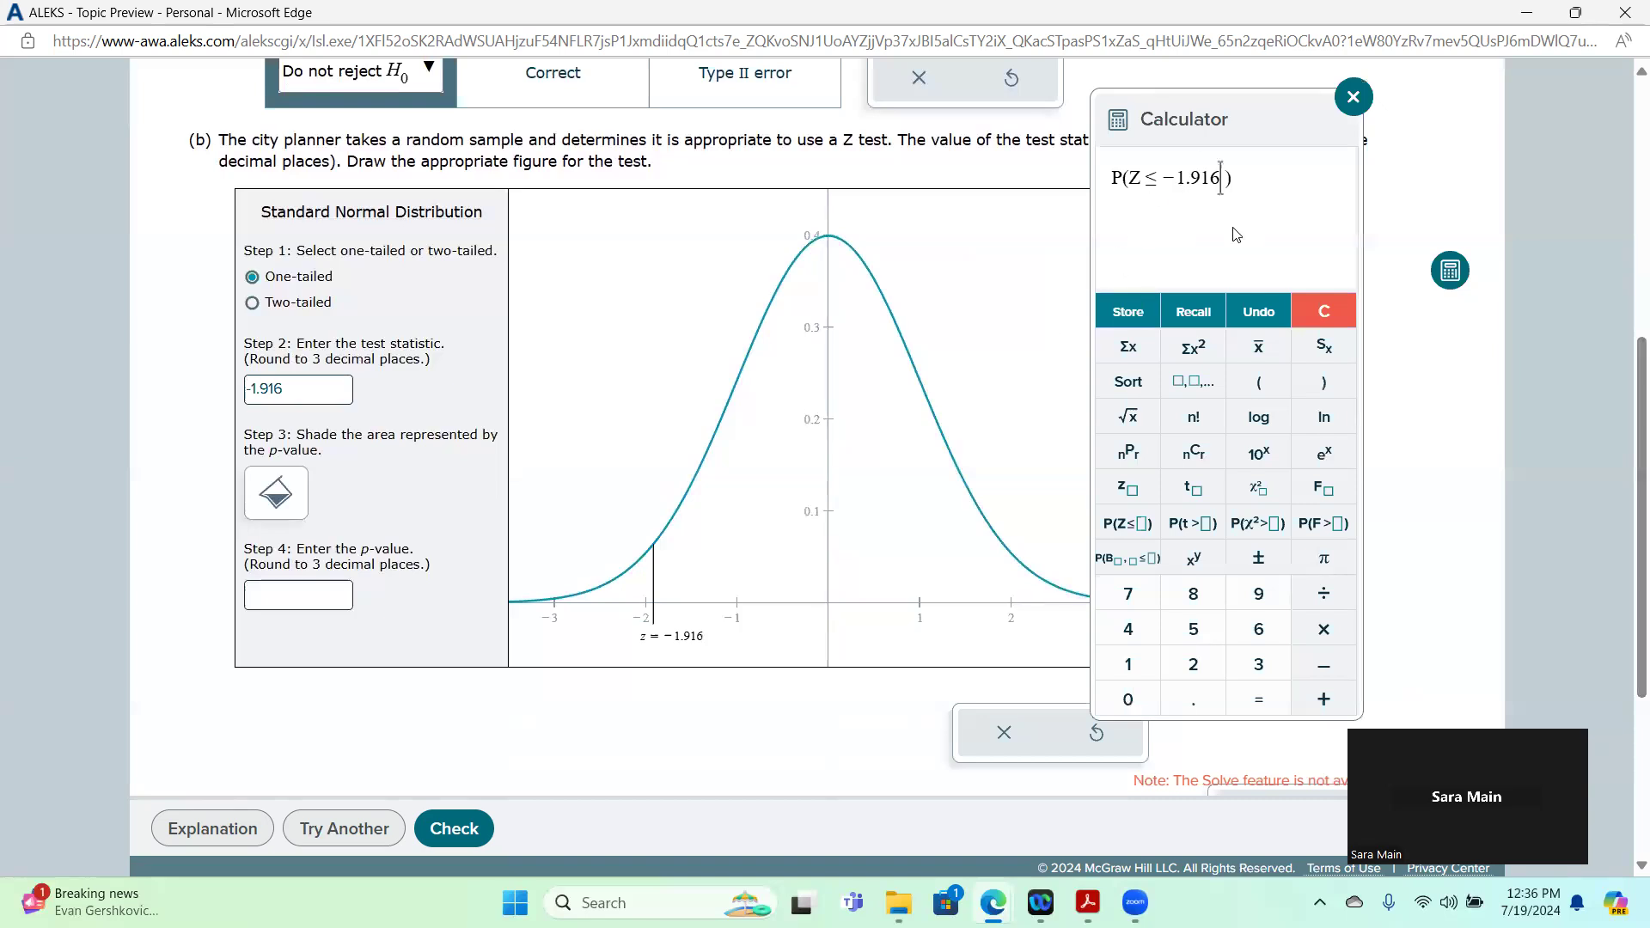
key("Return")
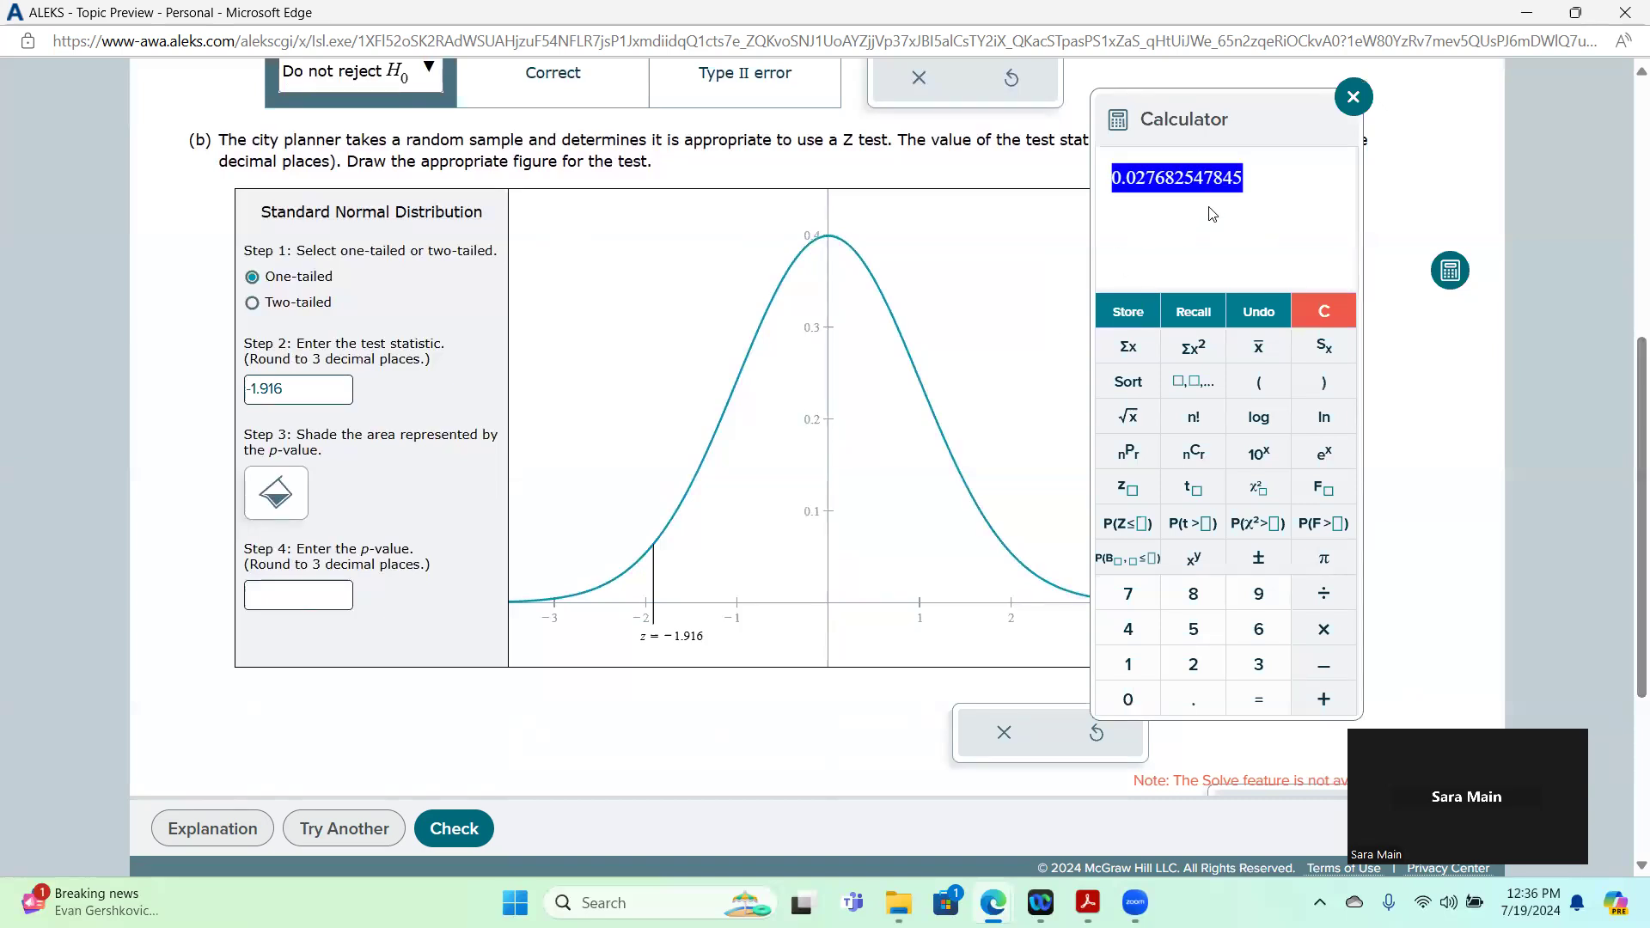
left_click(287, 605)
left_click(630, 710)
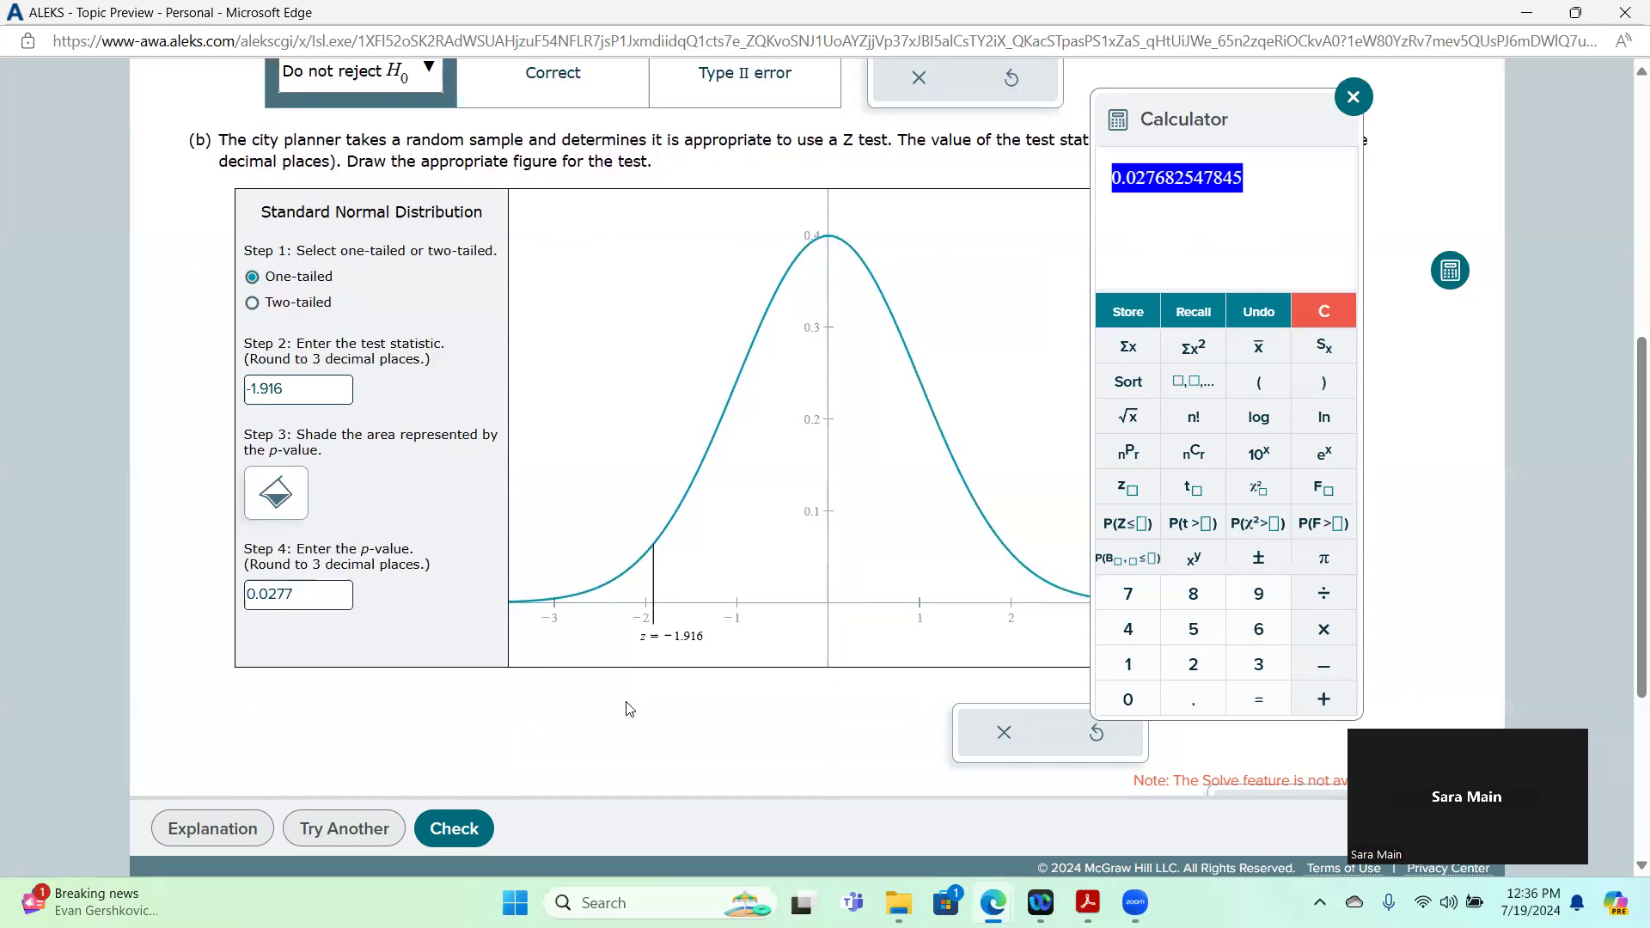
- Shade the left-tail area under the curve below z = -1.916, moving the calculator clear of the graph
left_click(292, 507)
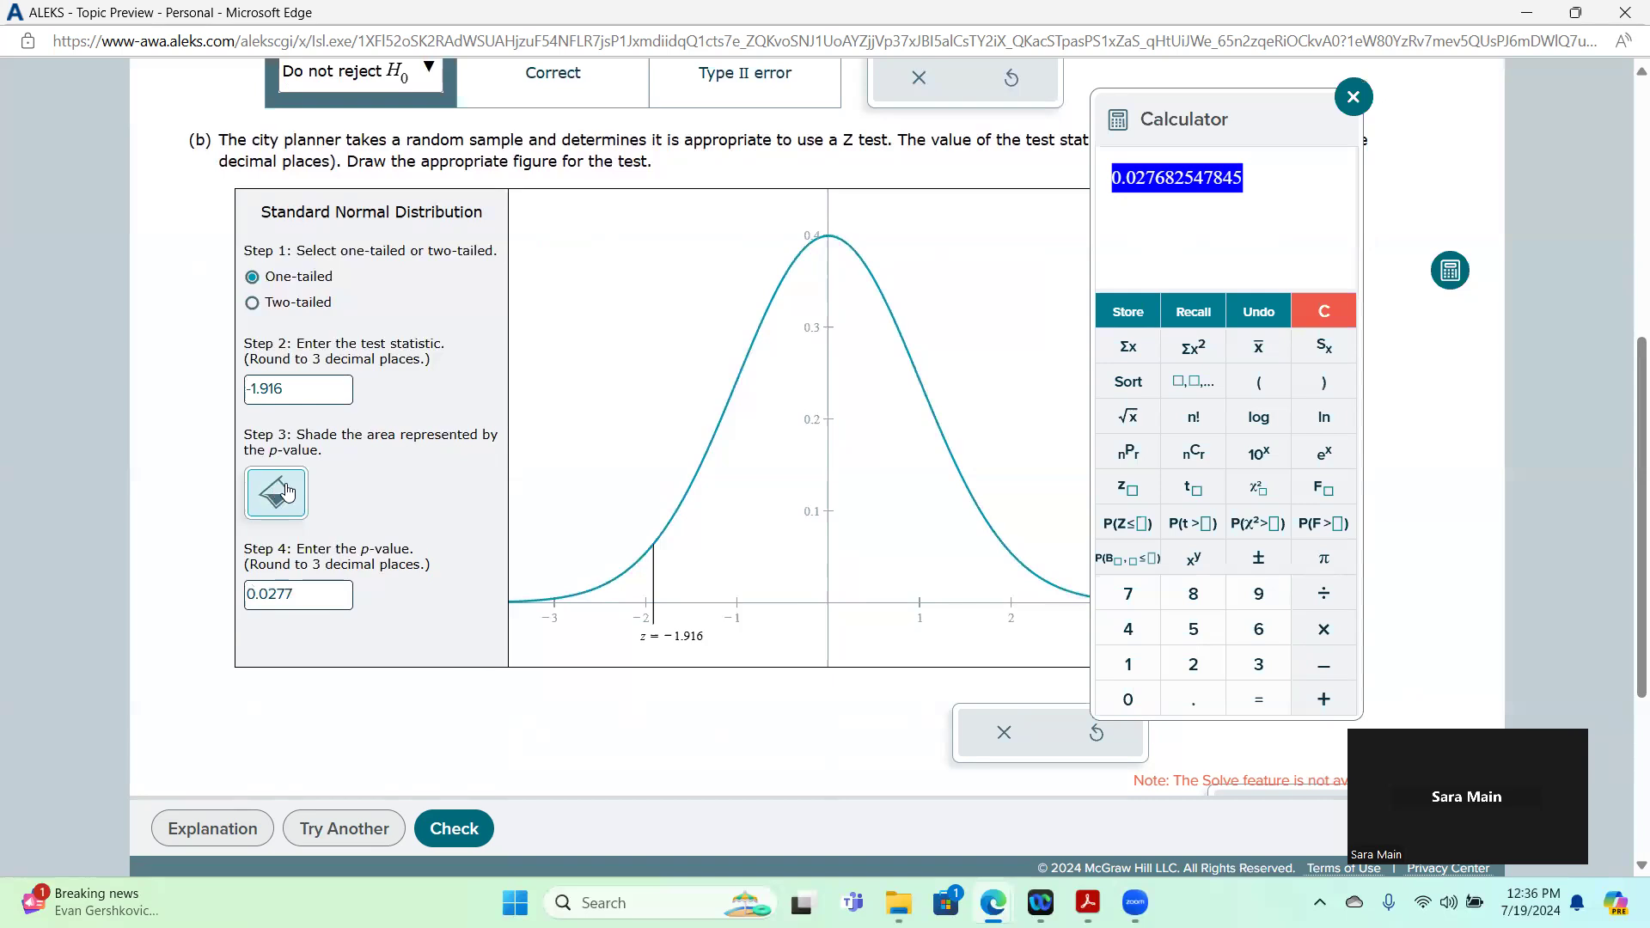
left_click_drag(1276, 121, 1506, 92)
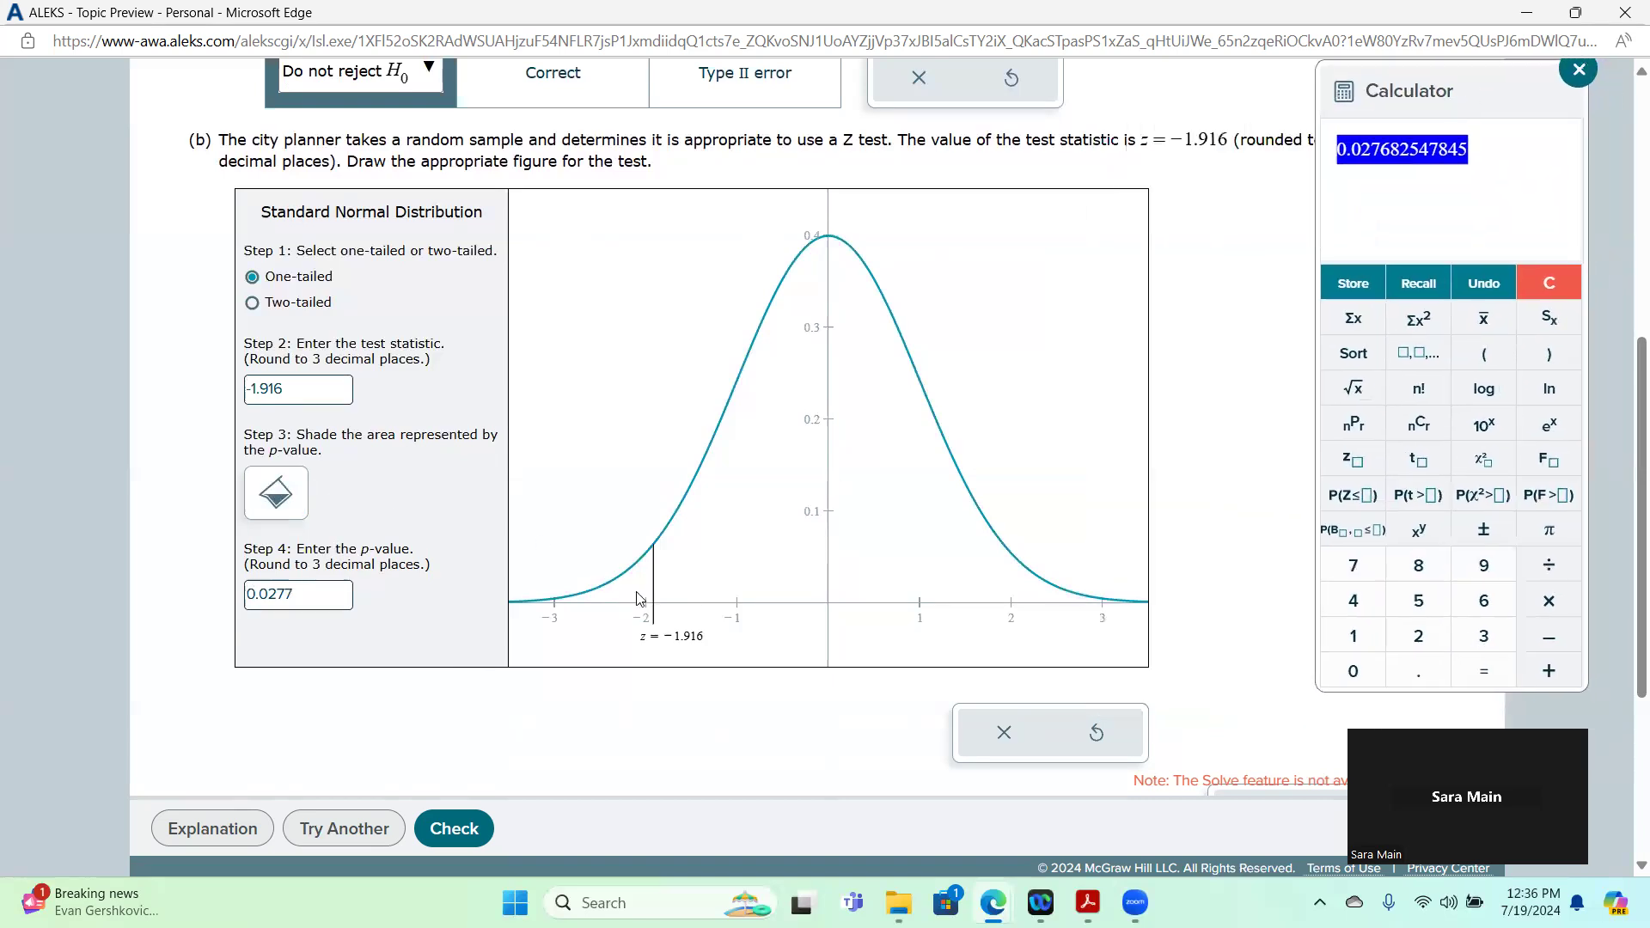
left_click(275, 512)
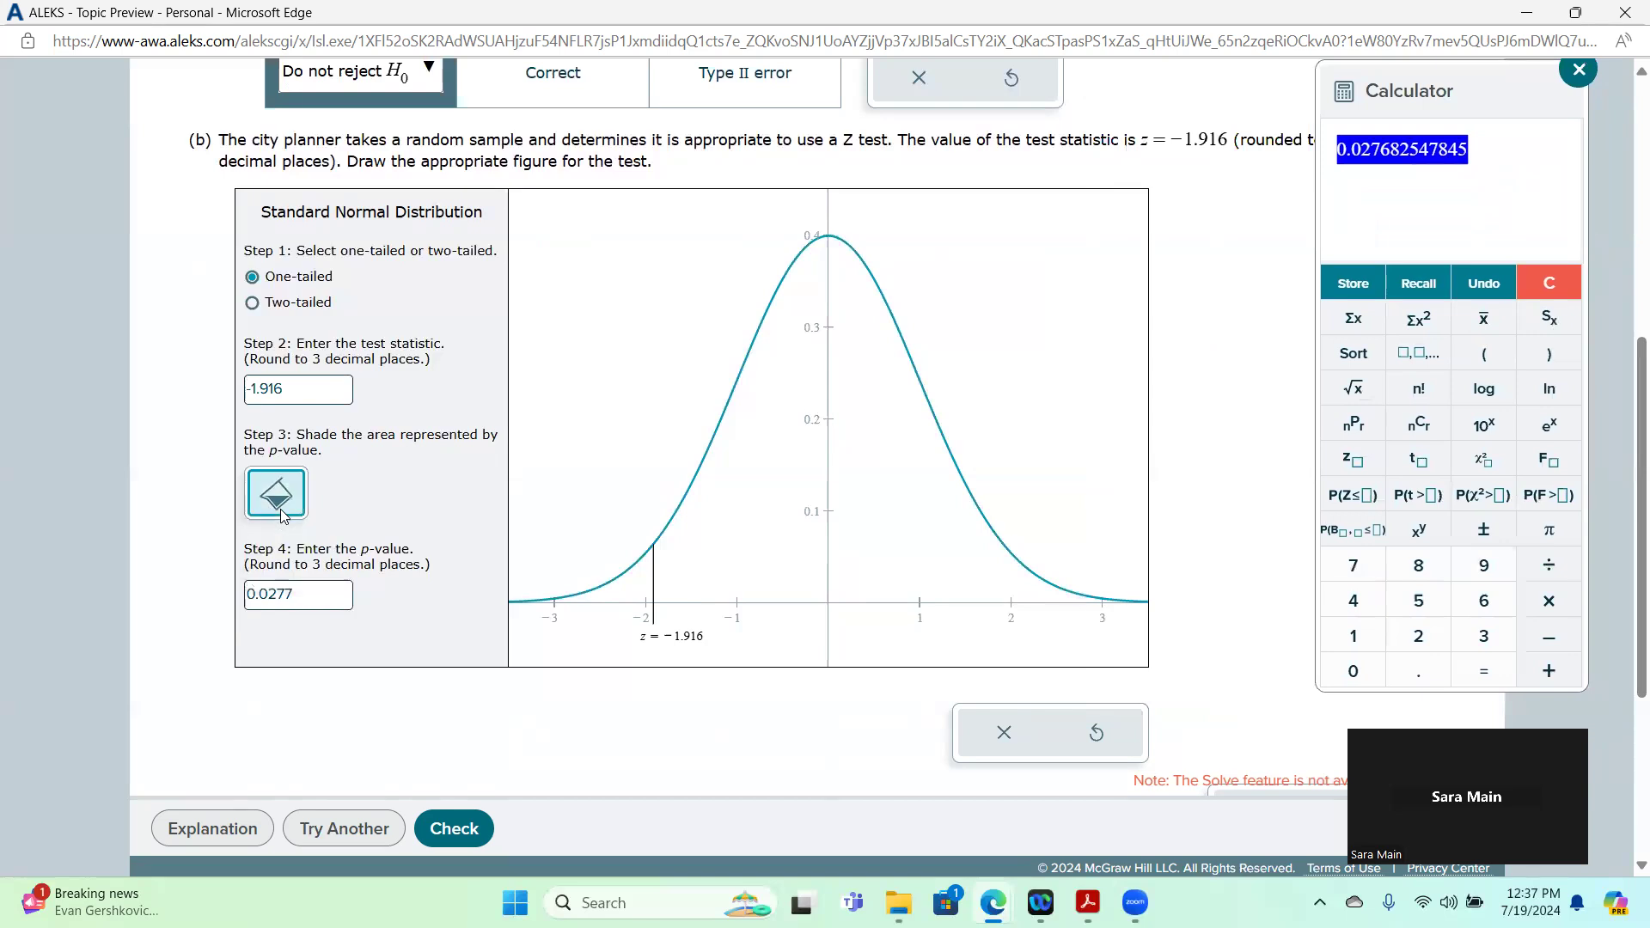
left_click(641, 585)
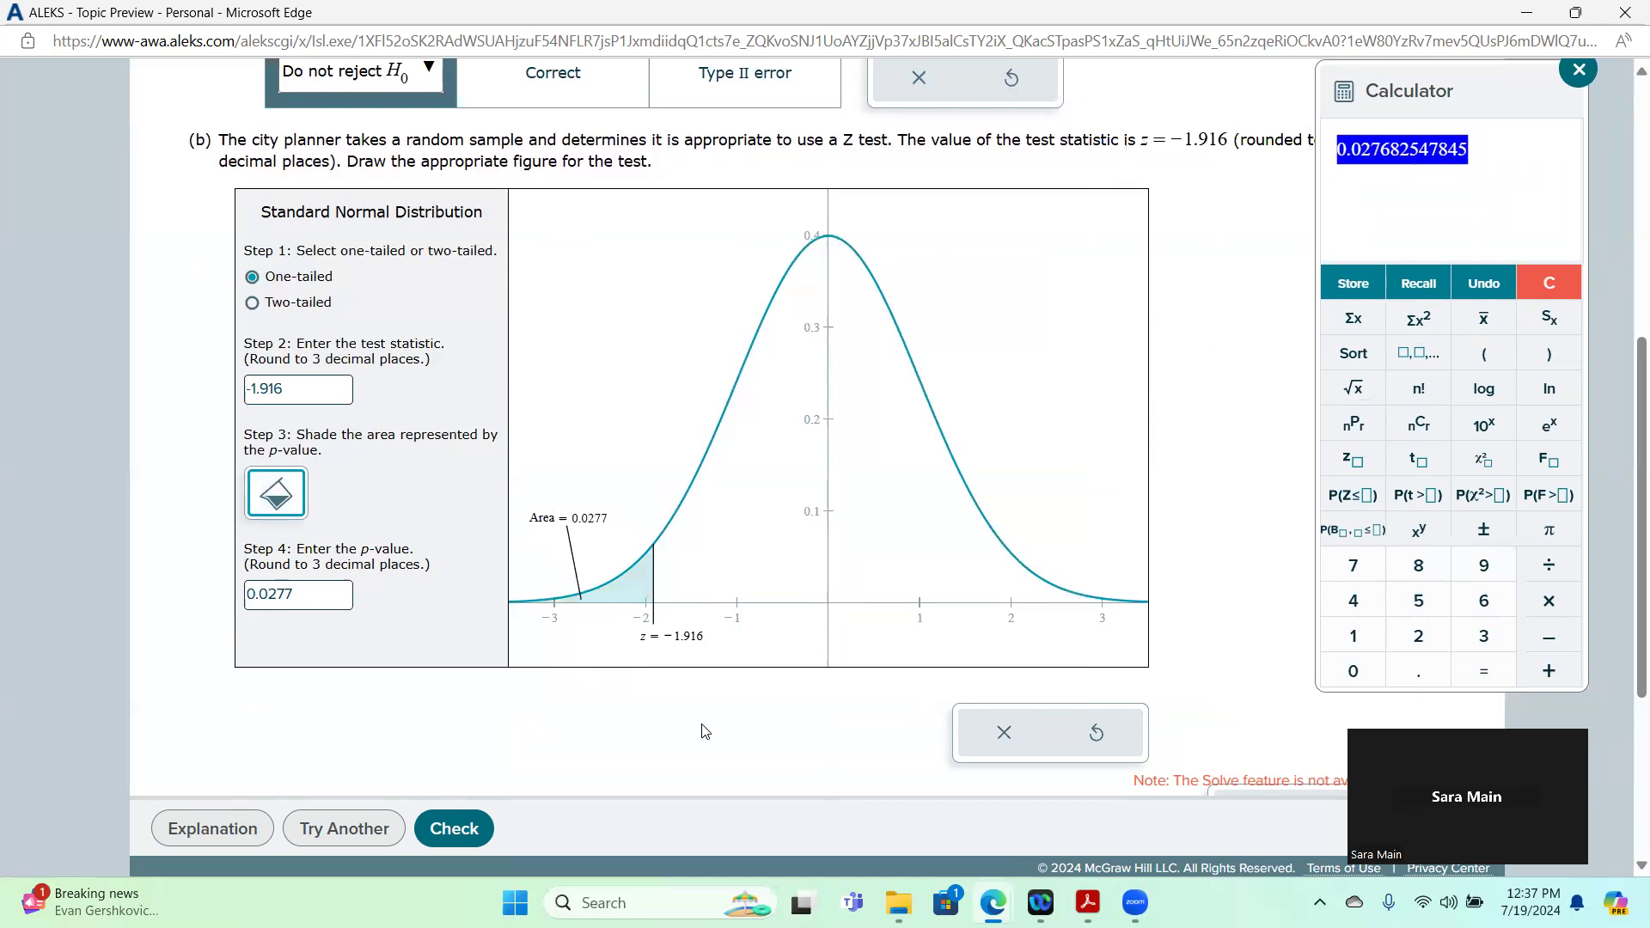
- Answer part (c) with "The null hypothesis is rejected."
scroll(1601, 451, "down", 4)
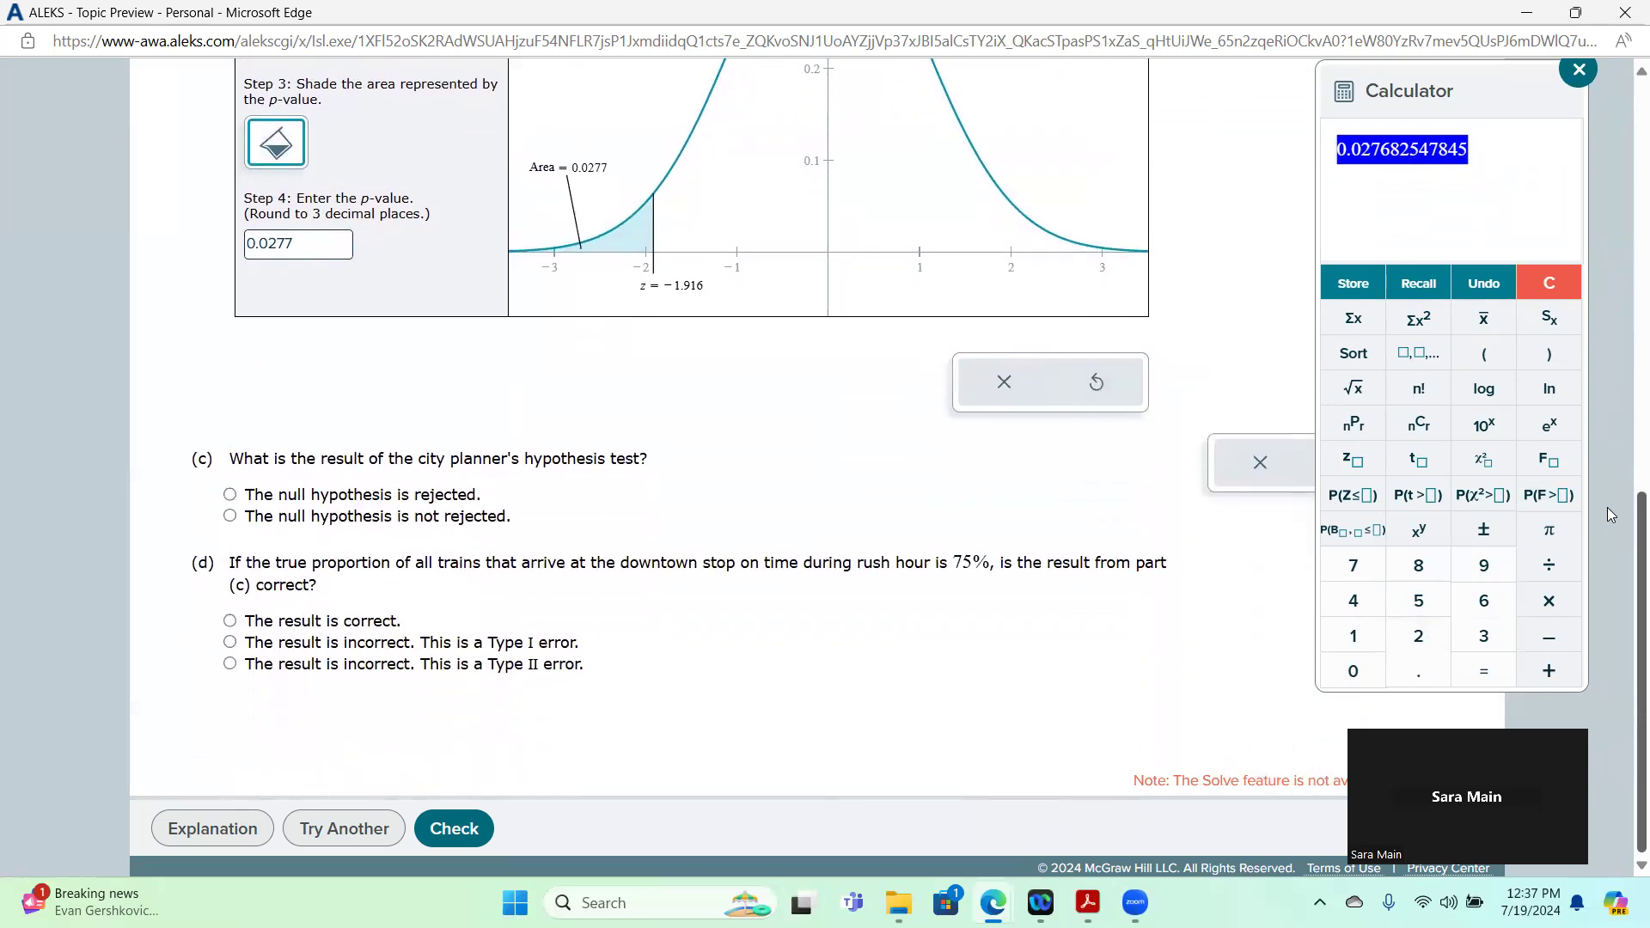
scroll(1607, 507, "up", 10)
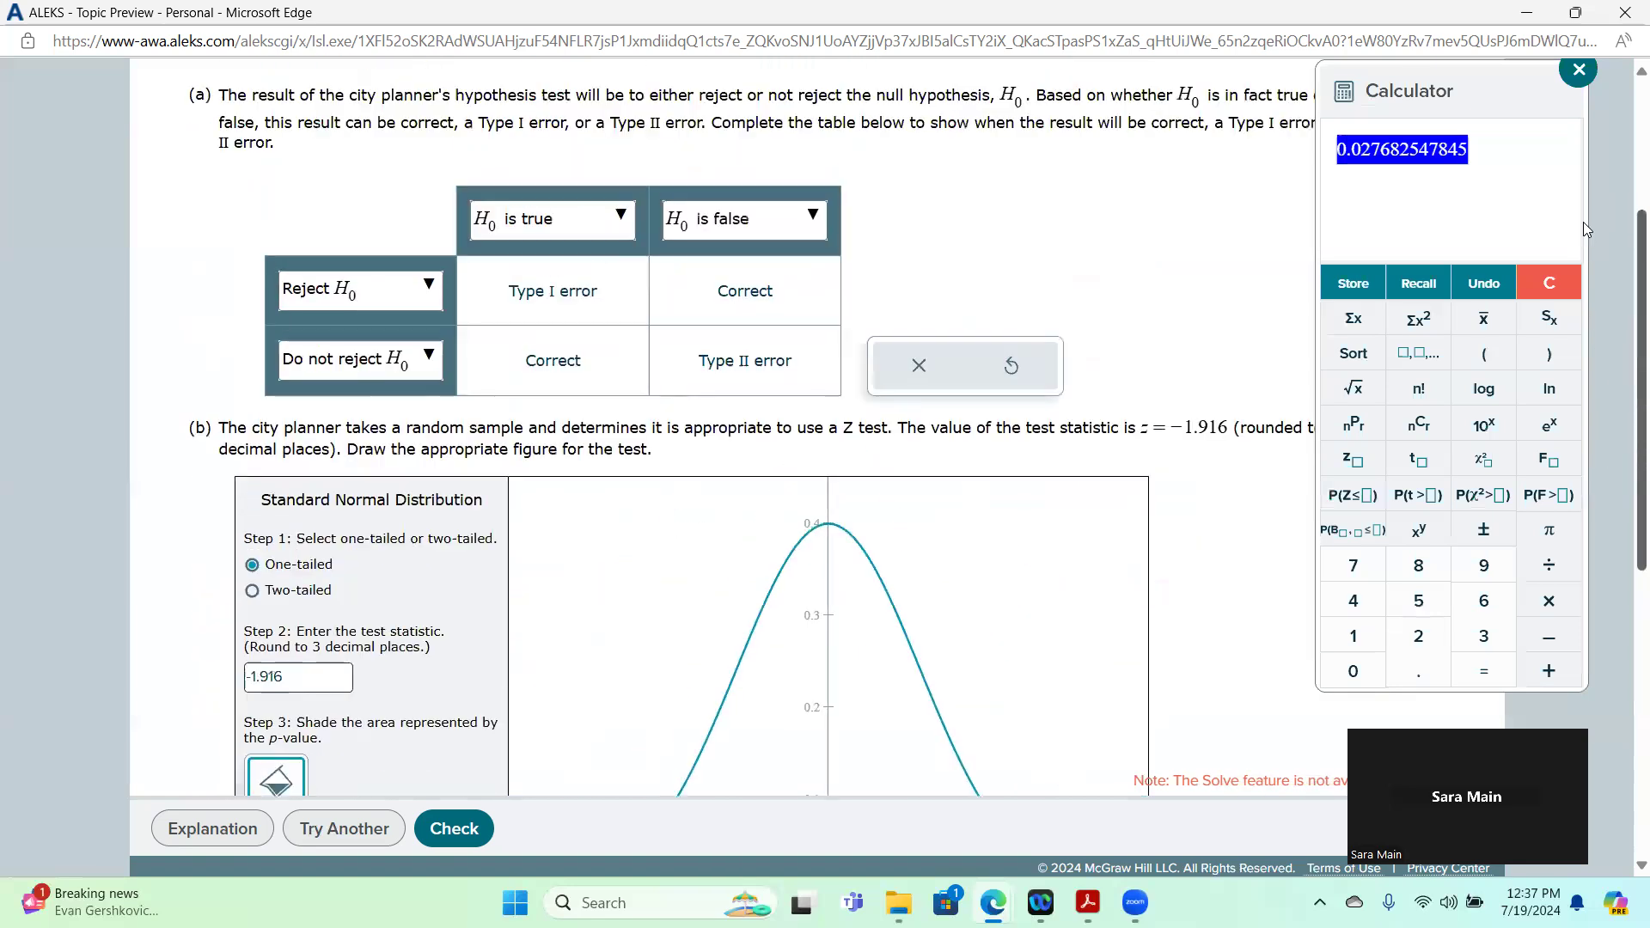
scroll(1551, 251, "down", 6)
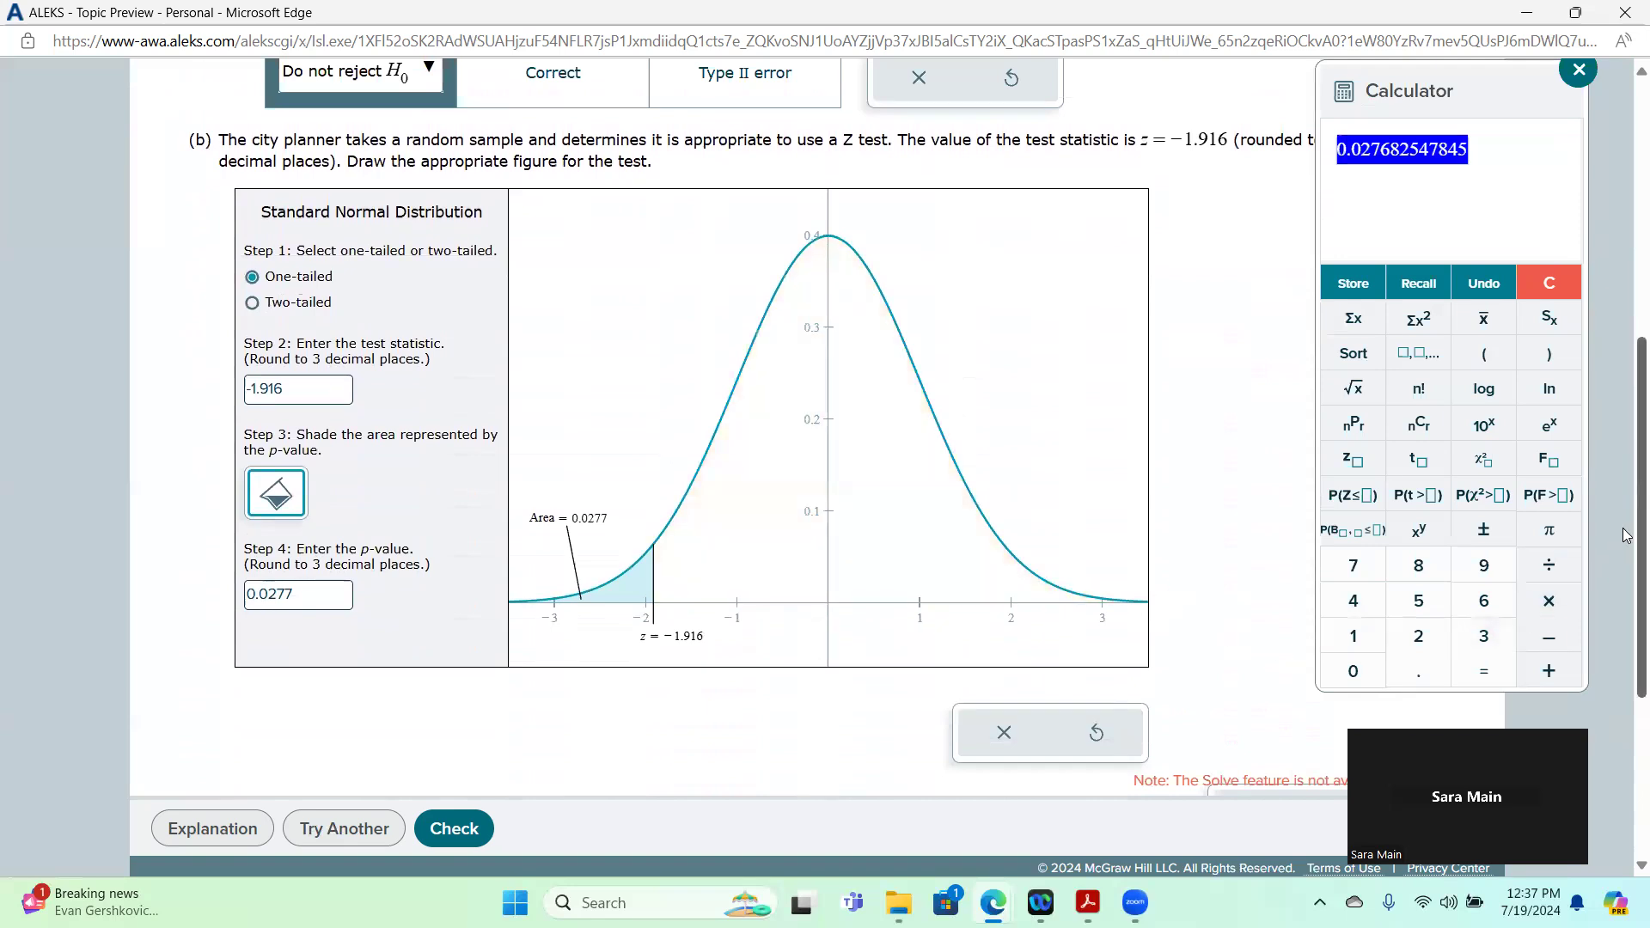
scroll(1628, 546, "down", 4)
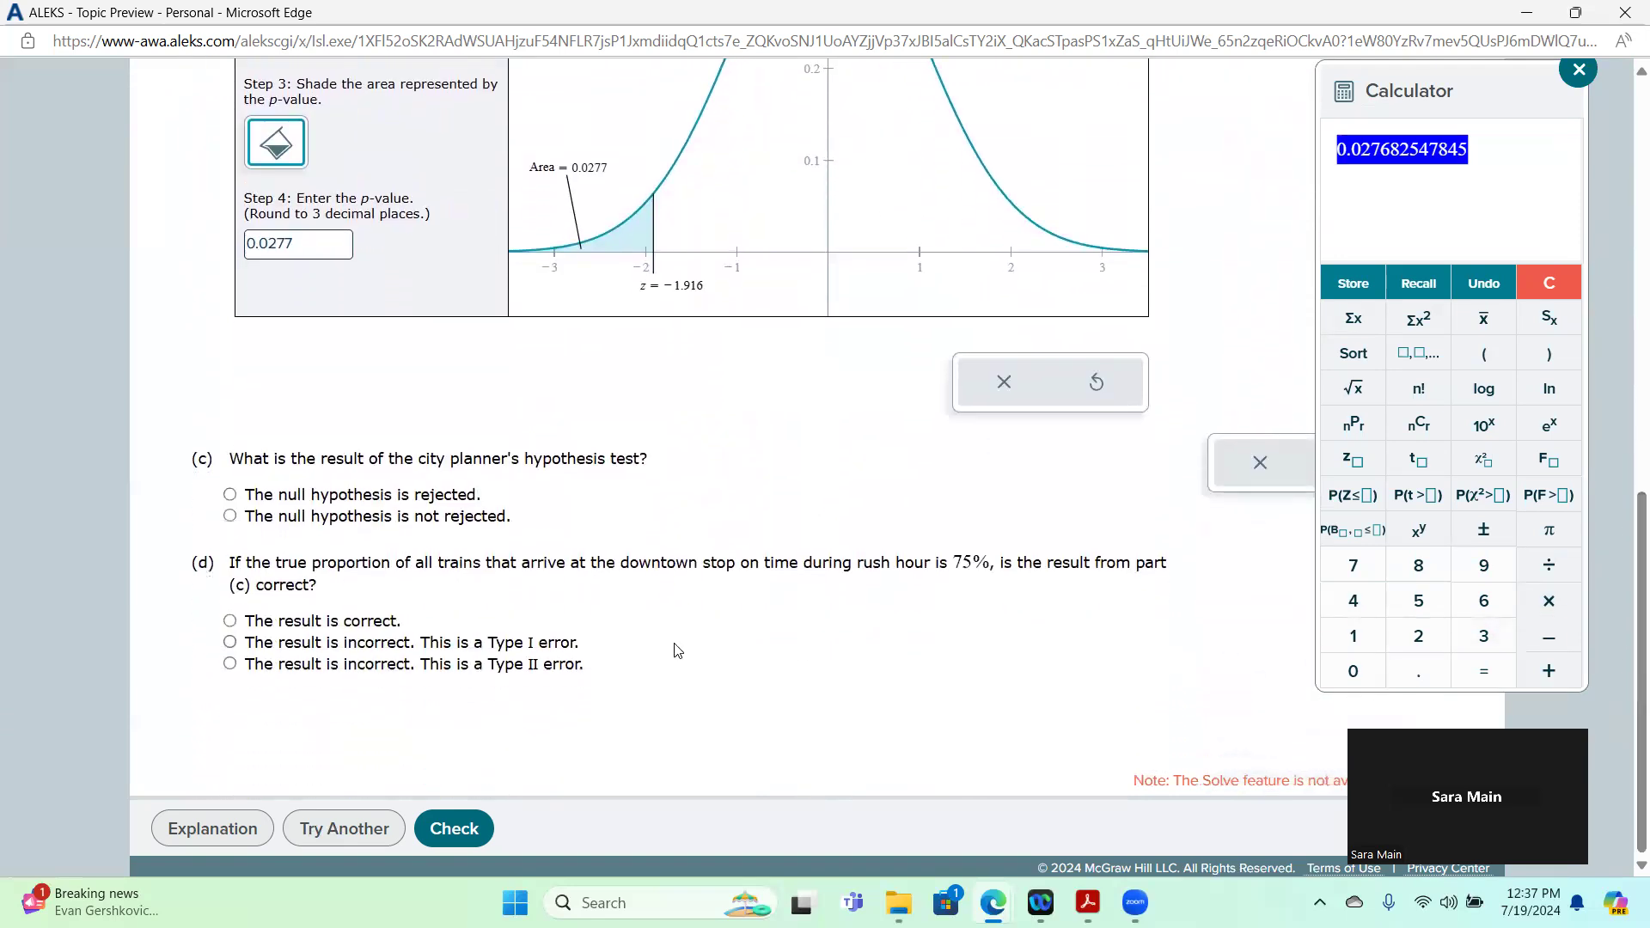
left_click(229, 494)
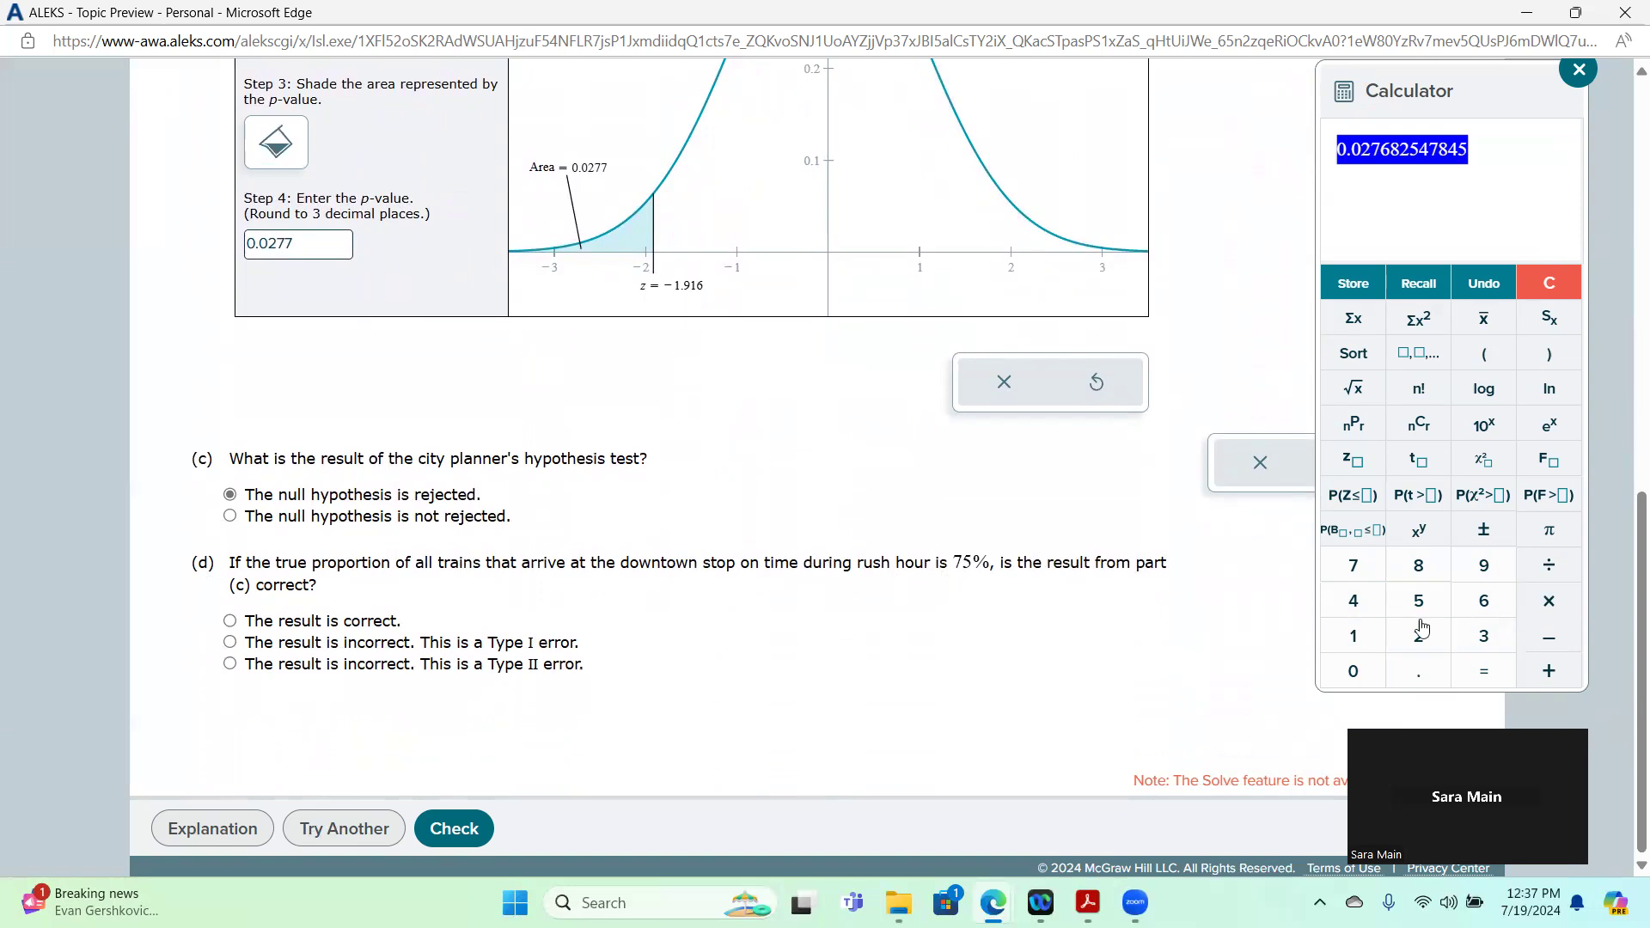
- Answer part (d) with "The result is incorrect. This is a Type I error." and submit all answers for checking
left_click_drag(1627, 646, 1627, 225)
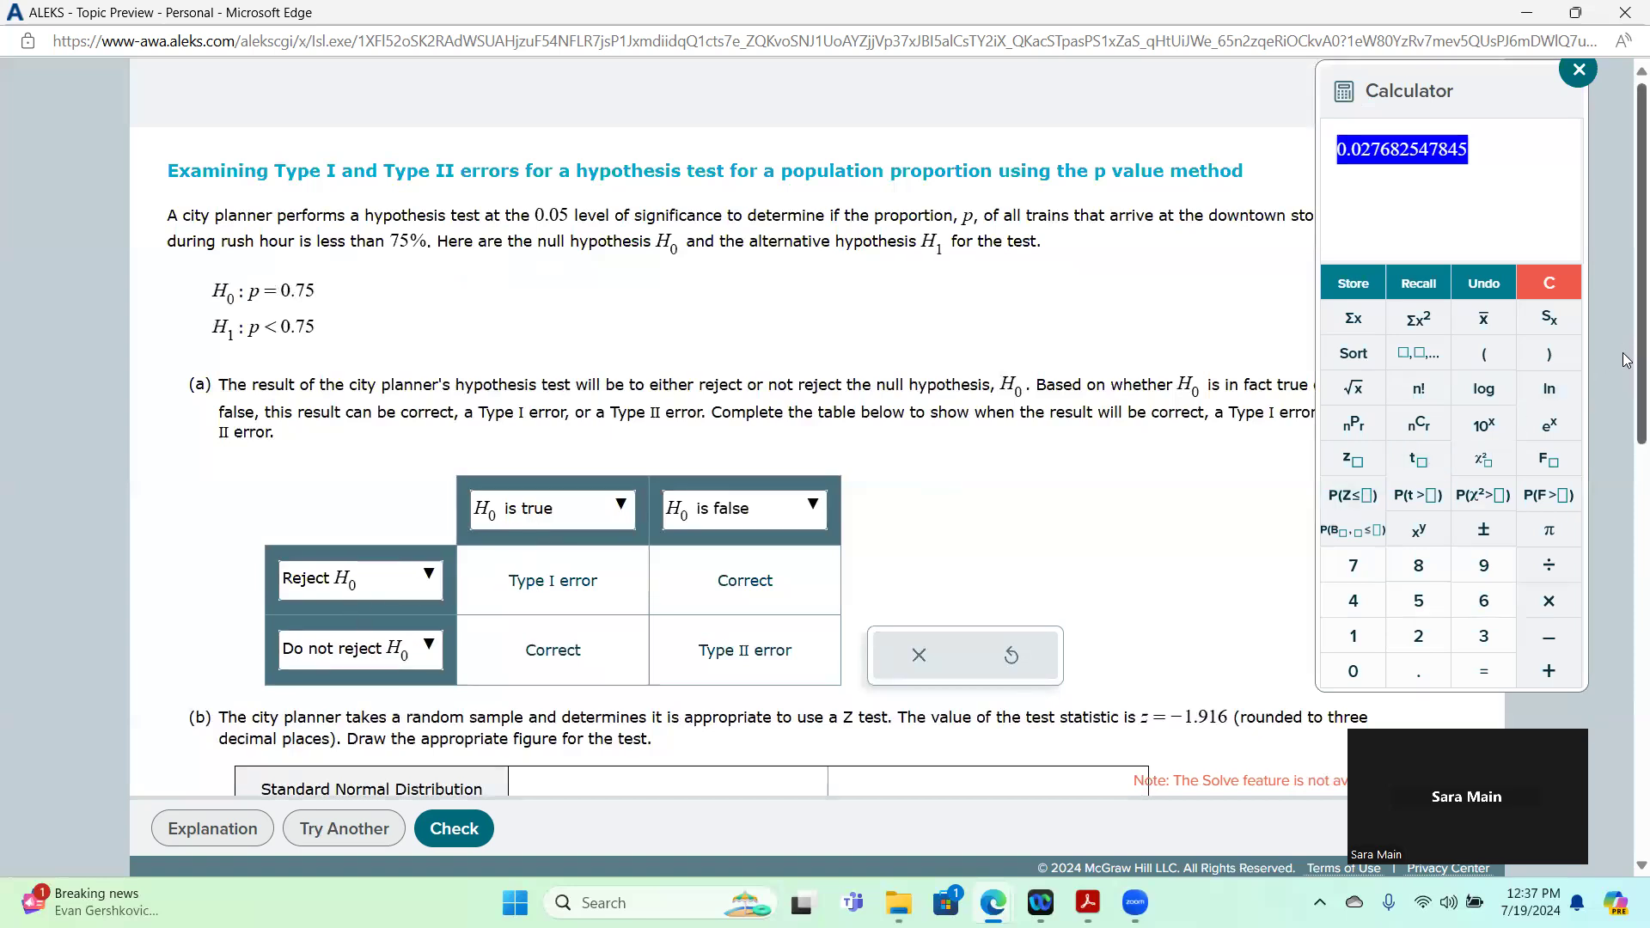
scroll(1627, 526, "down", 3)
scroll(1627, 525, "down", 7)
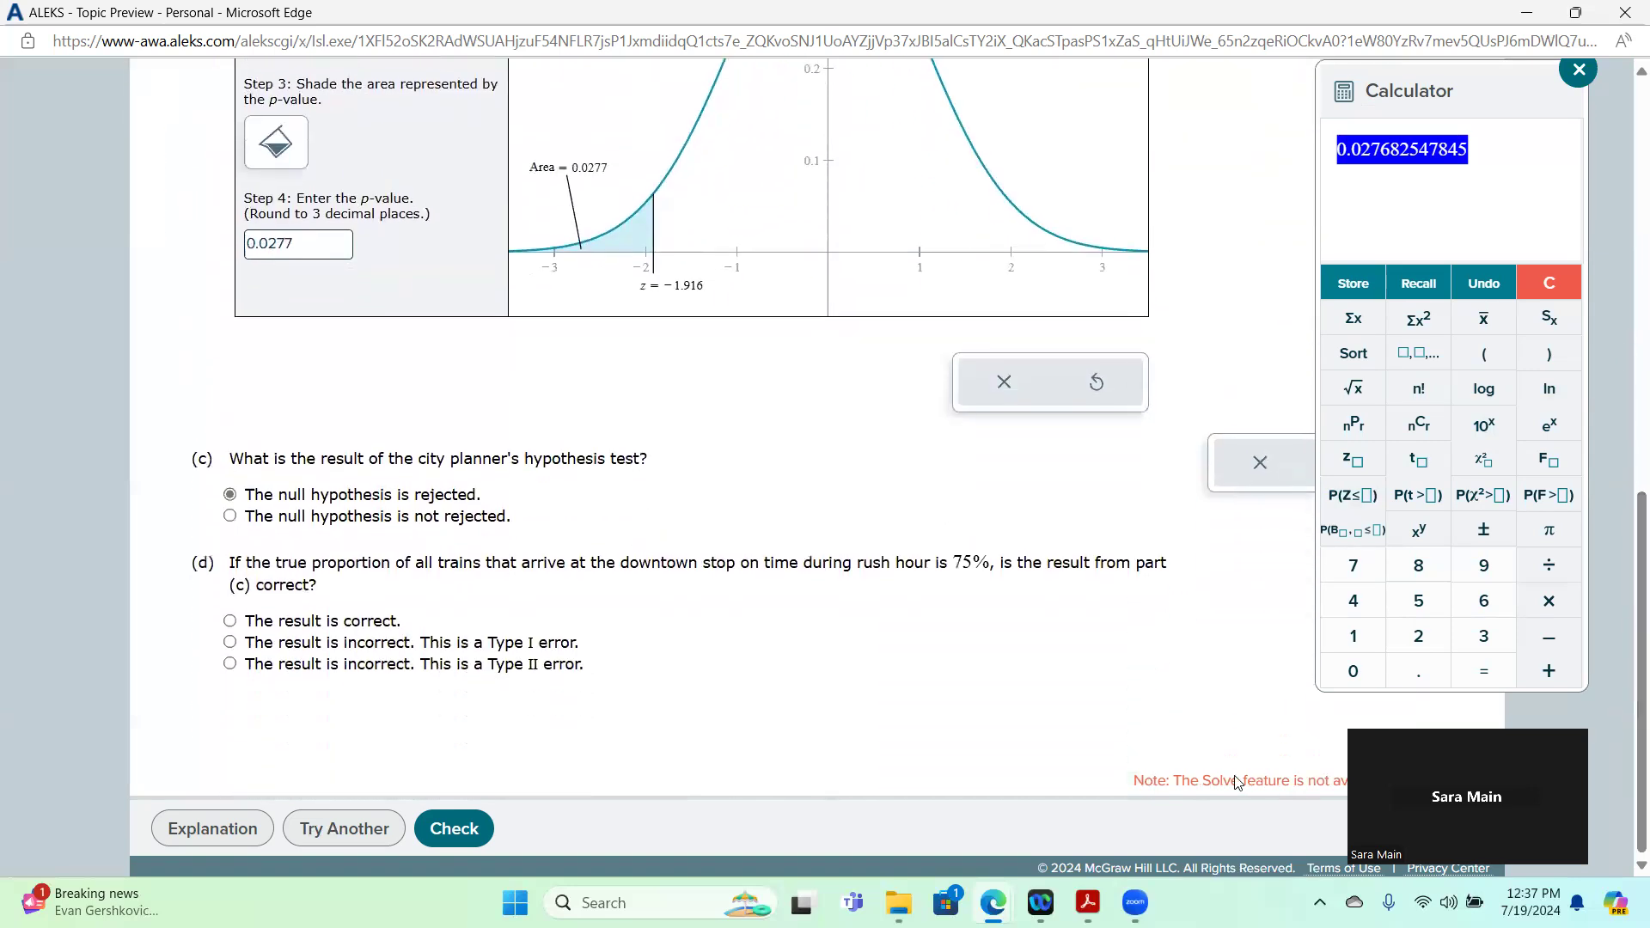
left_click(229, 642)
left_click(437, 826)
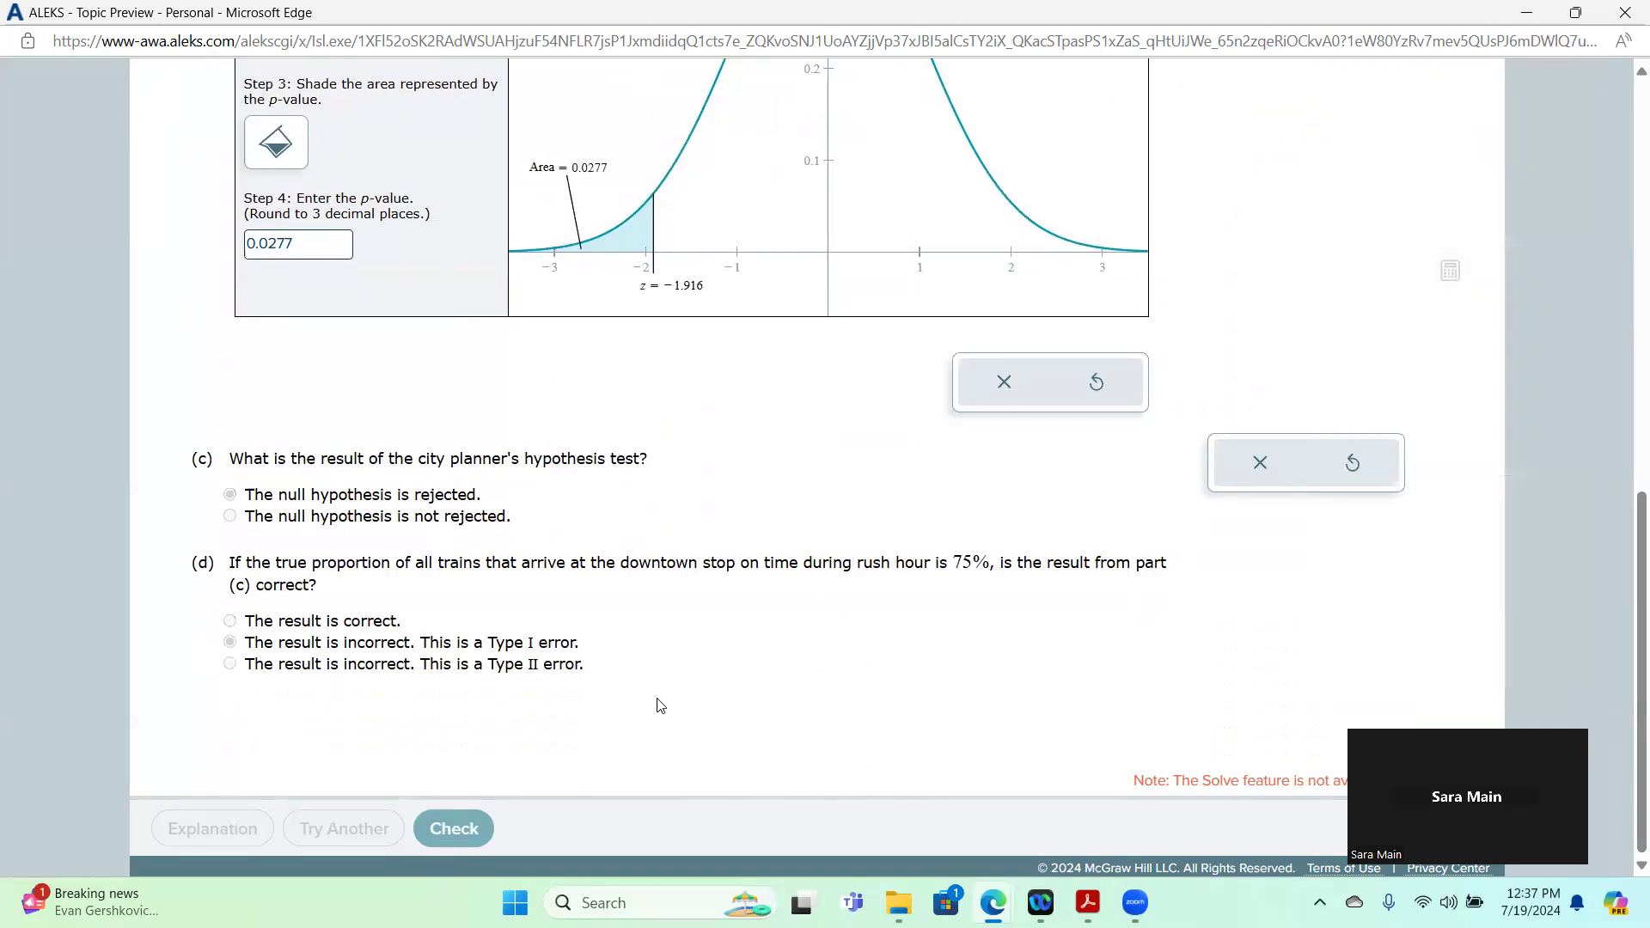
- Review the checked answers for parts (a) through (d) and reopen the calculator to examine its probability functions
left_click_drag(1627, 523, 1627, 84)
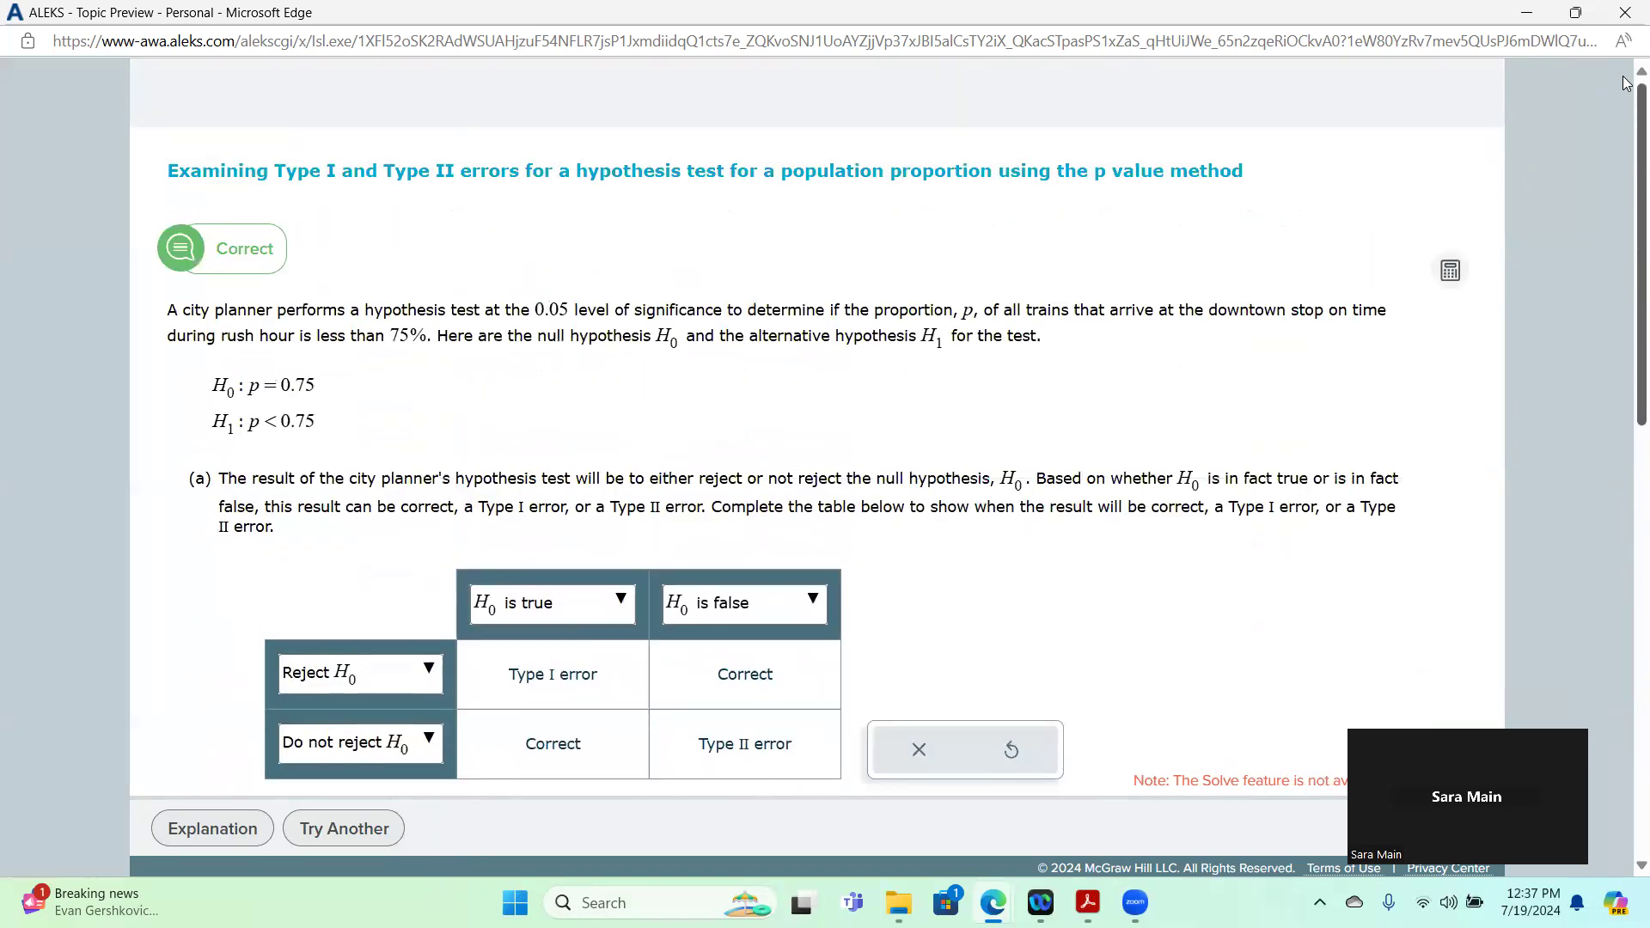
scroll(1615, 190, "down", 6)
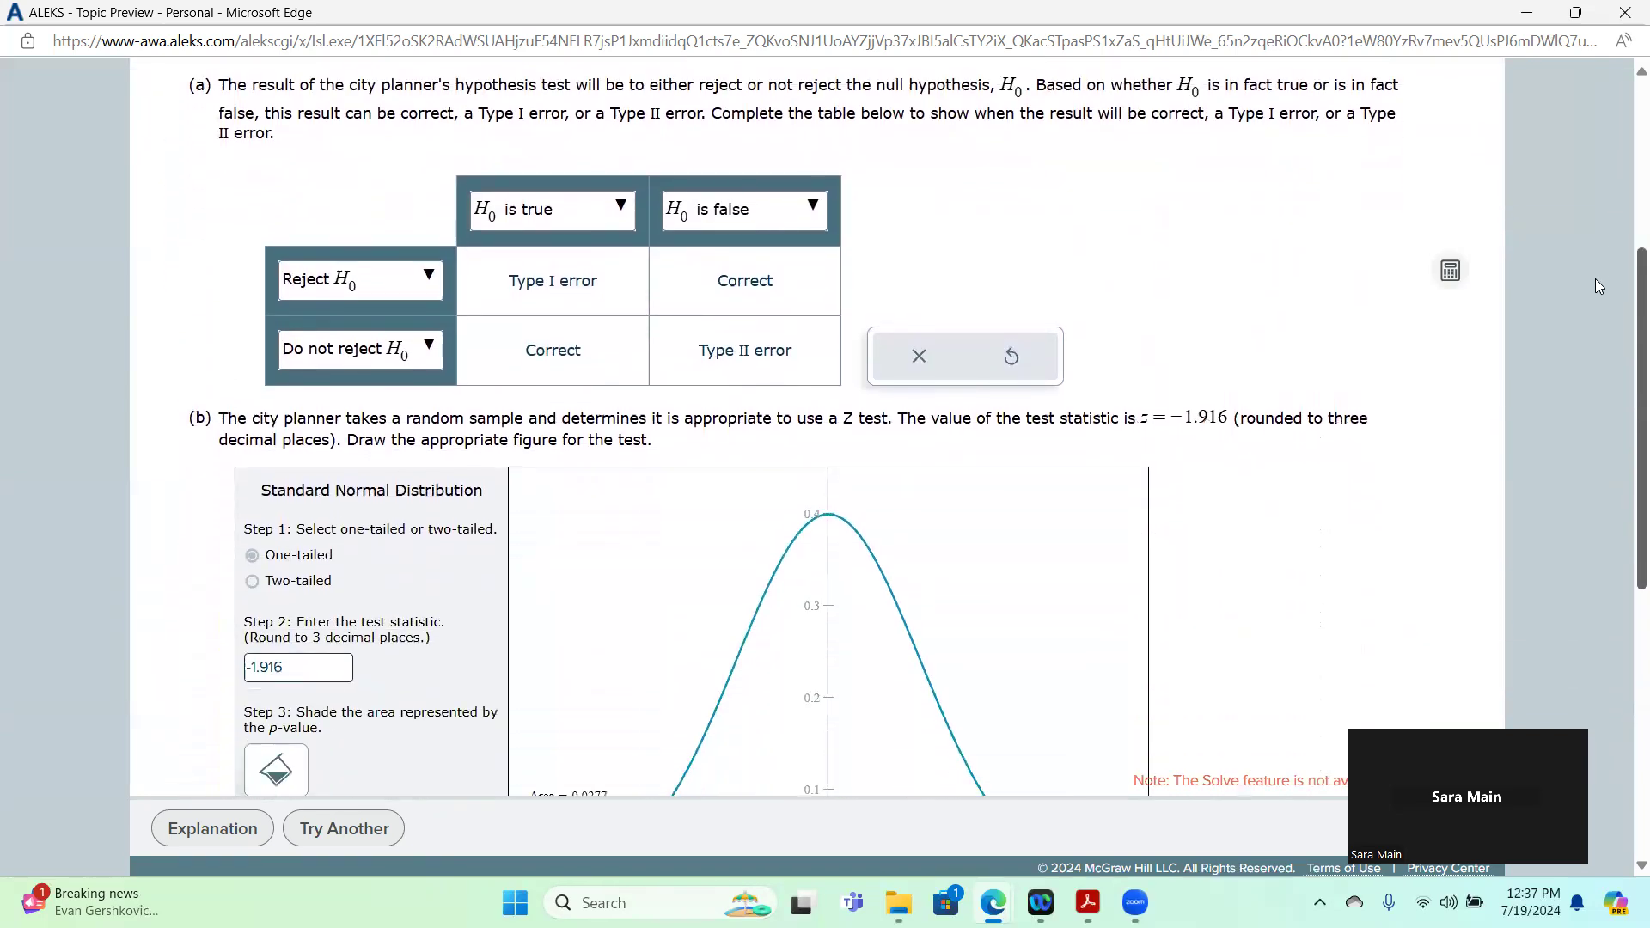
scroll(1581, 386, "down", 4)
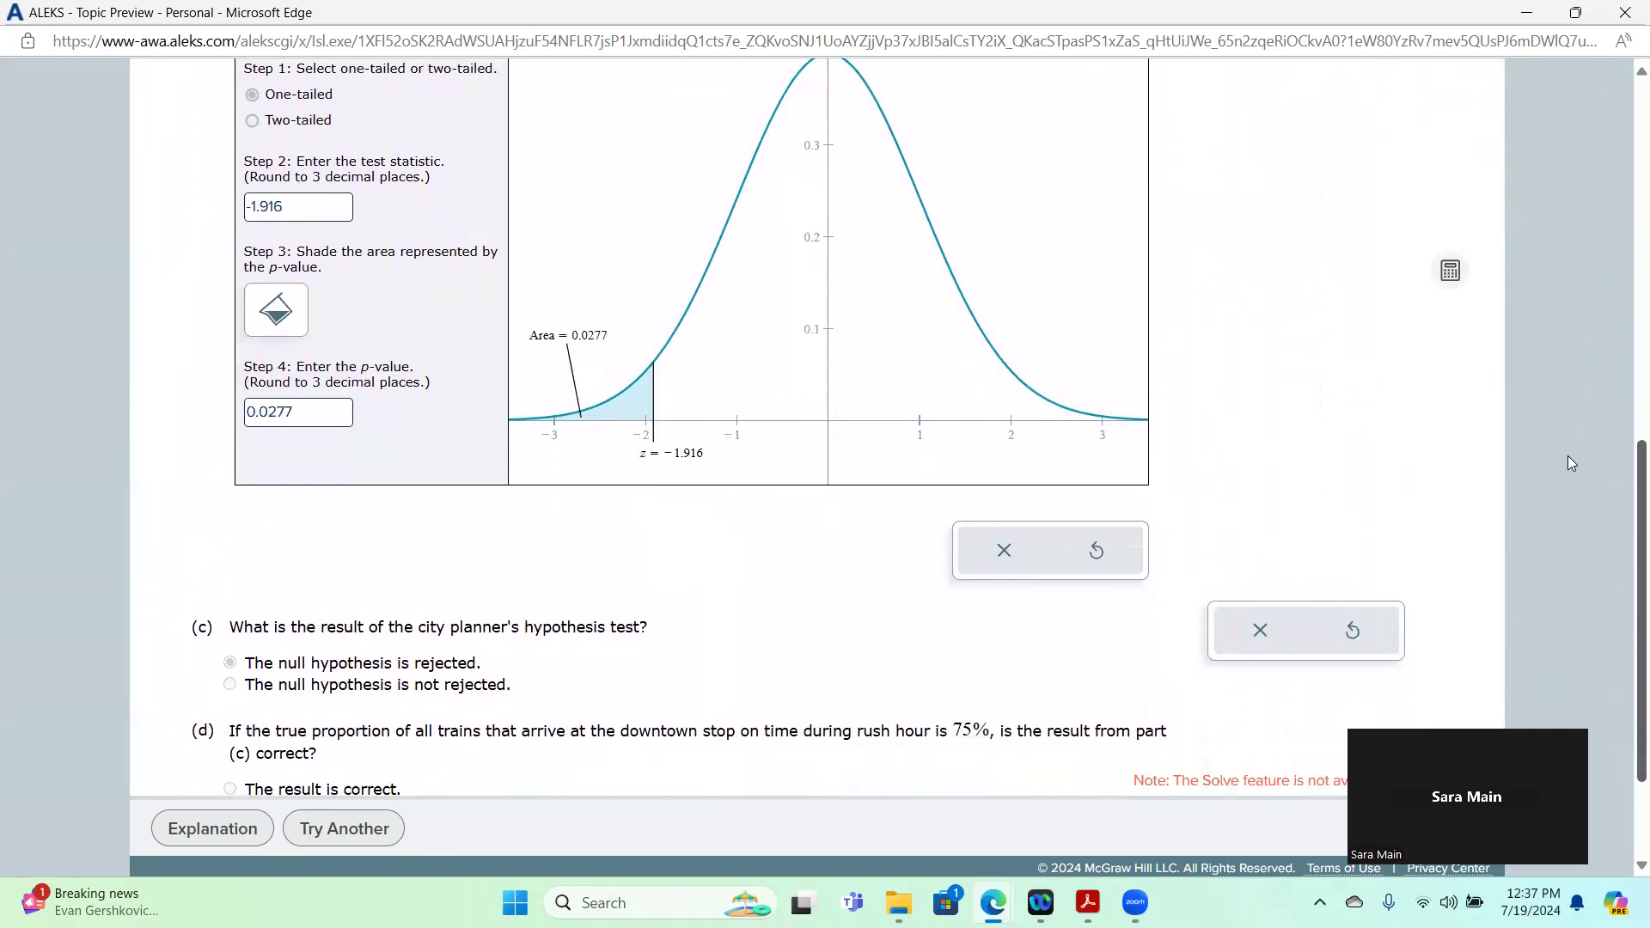
scroll(1564, 430, "up", 2)
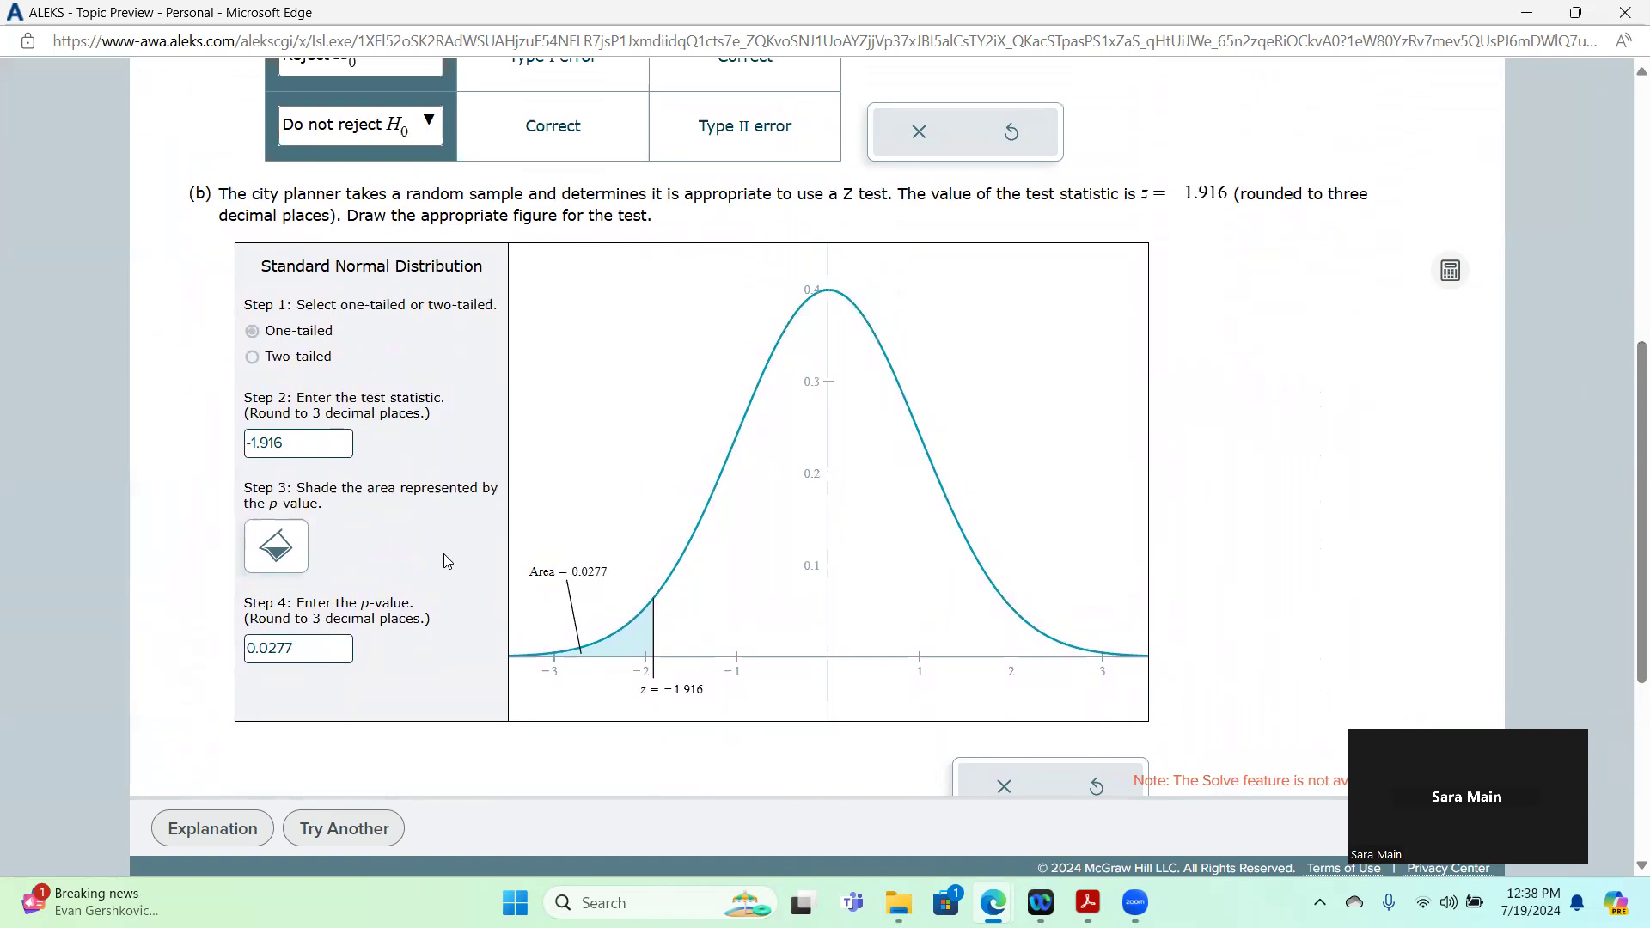
left_click(1451, 271)
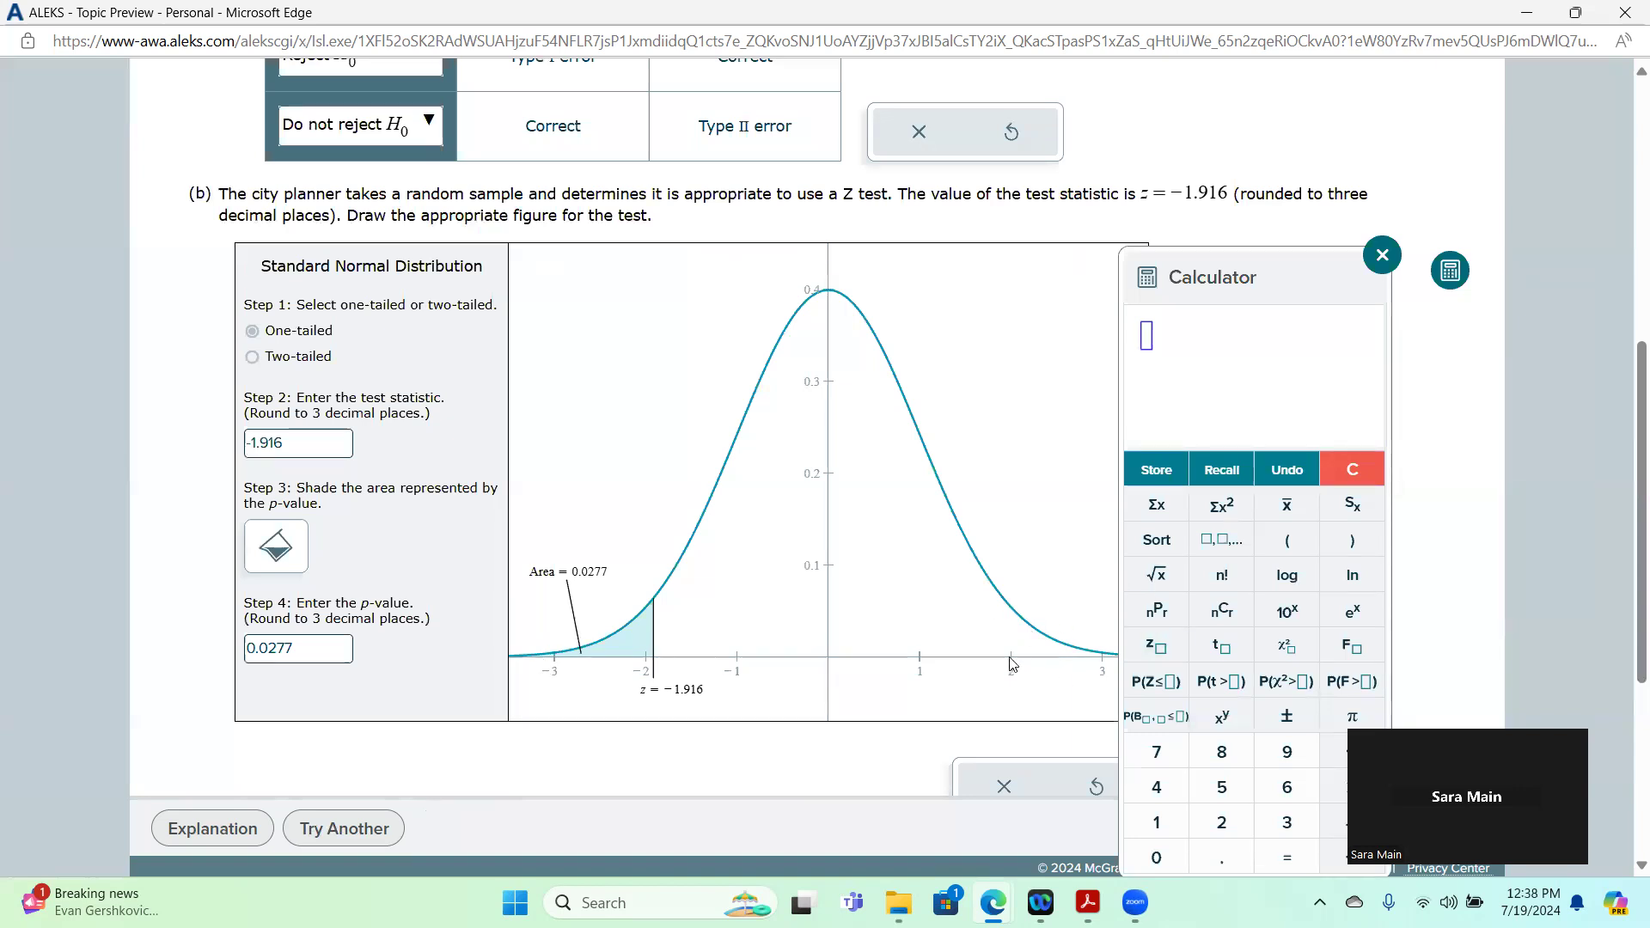
scroll(1627, 427, "down", 1)
scroll(1627, 428, "down", 4)
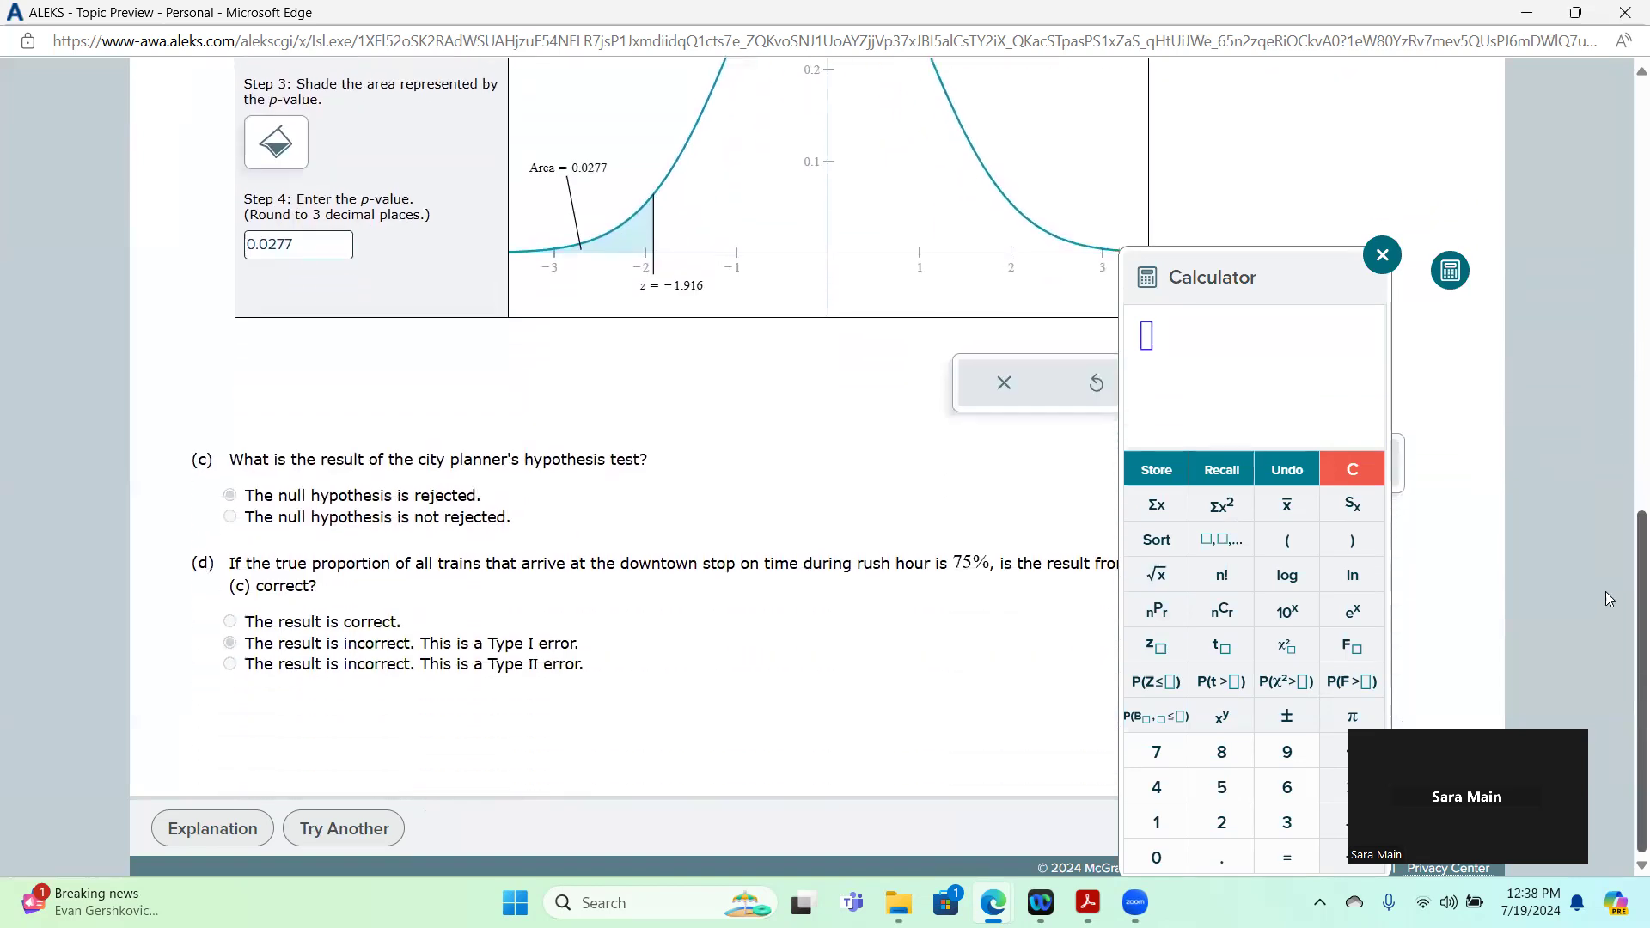